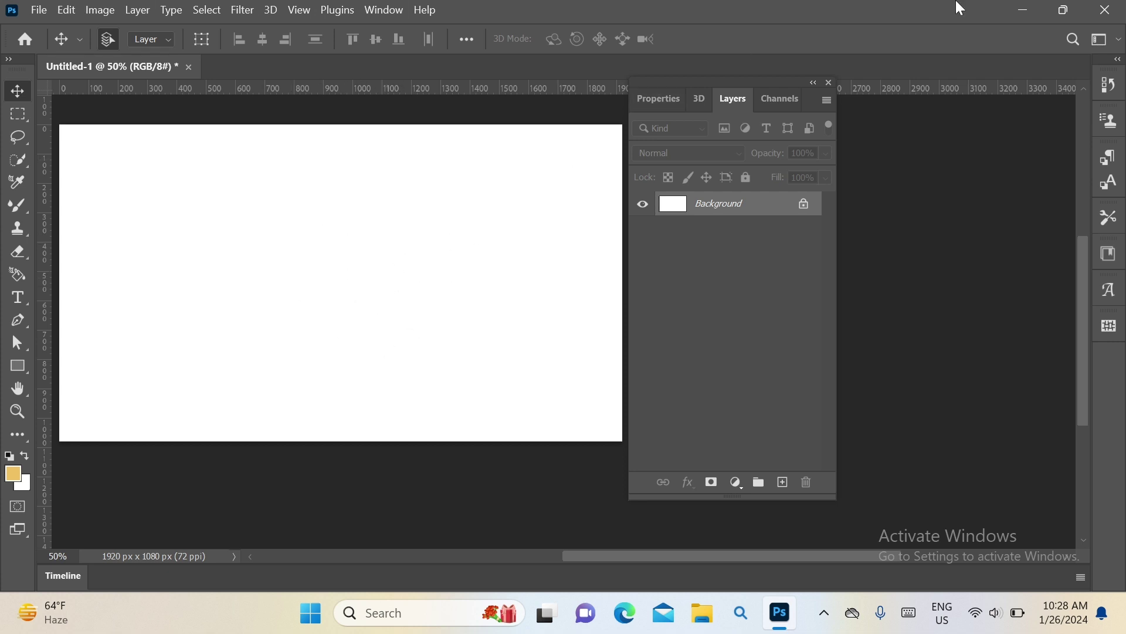
Step: Stretch the placed portrait across the 1920×1080 canvas, shift it down to frame the face, and commit
{"action": "left_click_drag", "start_coordinate": [465, 282], "coordinate": [623, 317]}
{"action": "left_click_drag", "start_coordinate": [216, 282], "coordinate": [56, 322]}
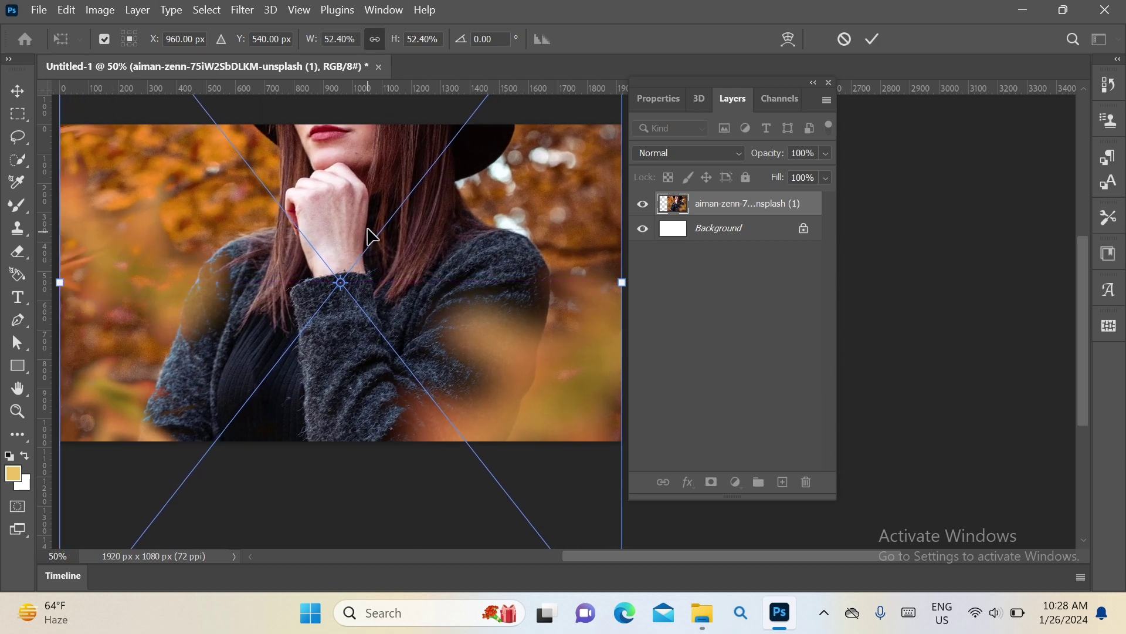
{"action": "mouse_move", "coordinate": [359, 262]}
{"action": "left_mouse_down"}
{"action": "mouse_move", "coordinate": [357, 336]}
{"action": "mouse_move", "coordinate": [371, 373]}
{"action": "left_mouse_up"}
{"action": "key", "text": "Return"}
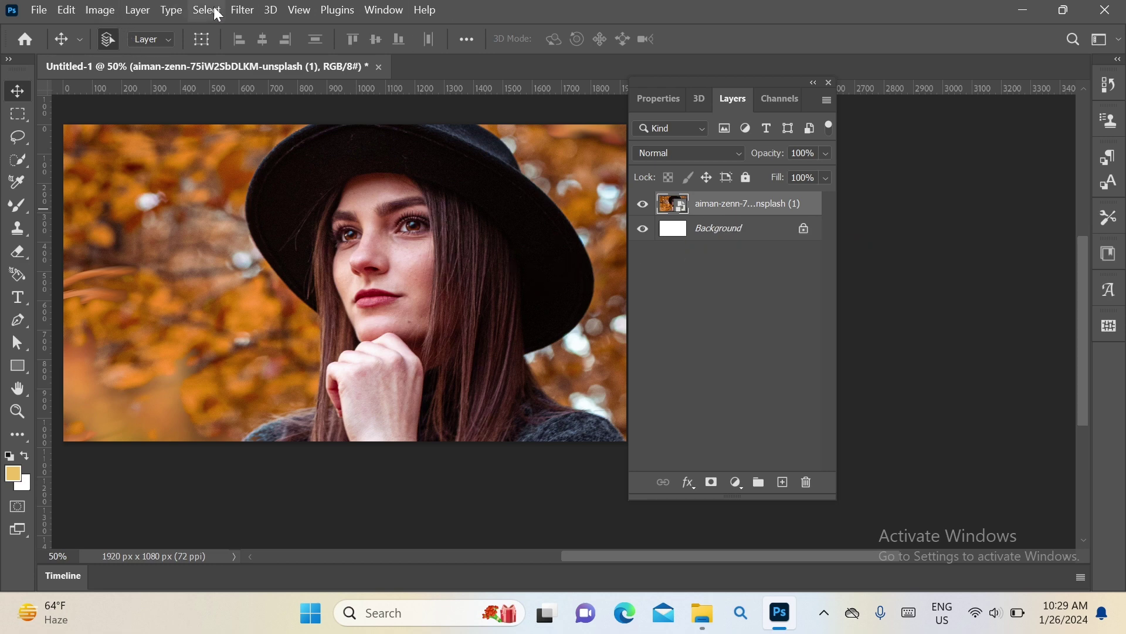
Step: Apply a 12.5-pixel Gaussian Blur to the portrait, then start positioning the orange on the left
{"action": "left_click", "coordinate": [242, 10]}
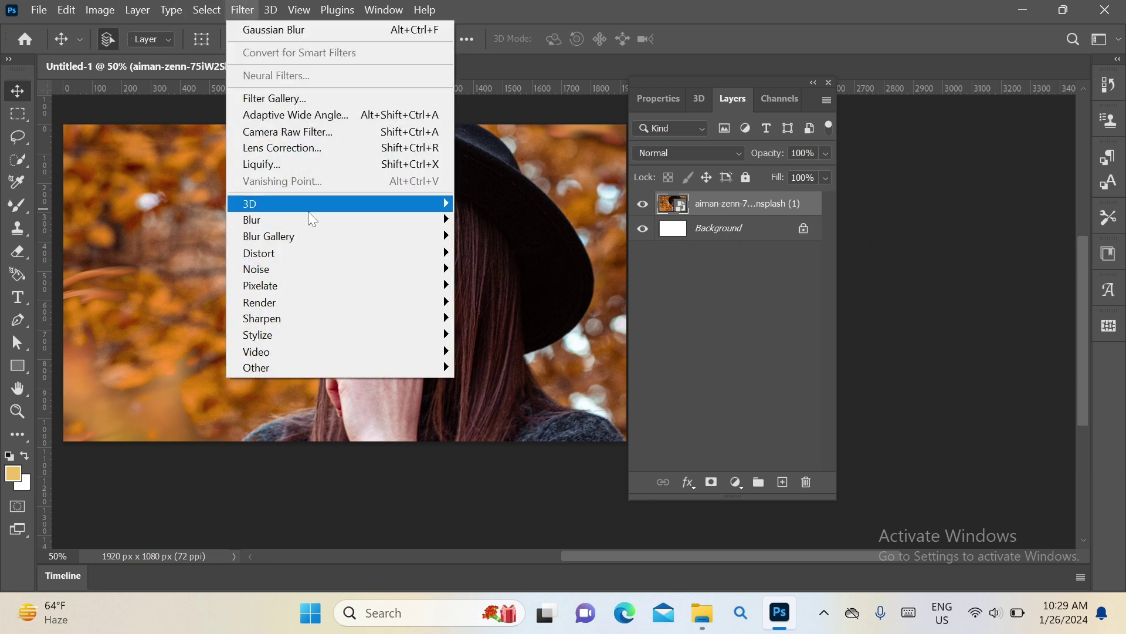
{"action": "mouse_move", "coordinate": [339, 219]}
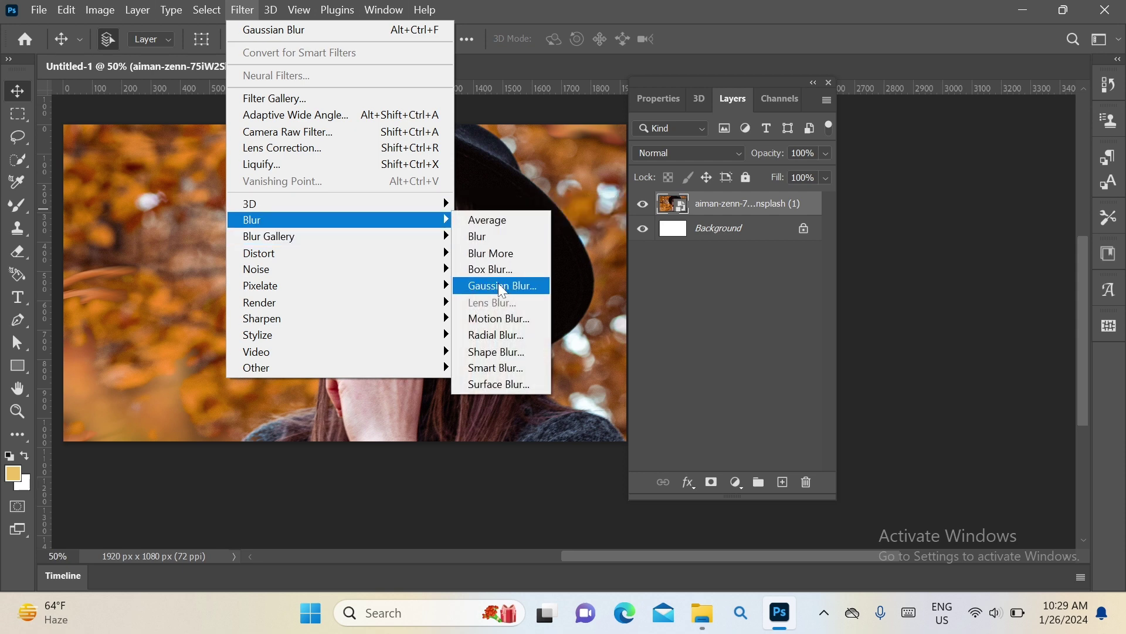
{"action": "left_click", "coordinate": [500, 285]}
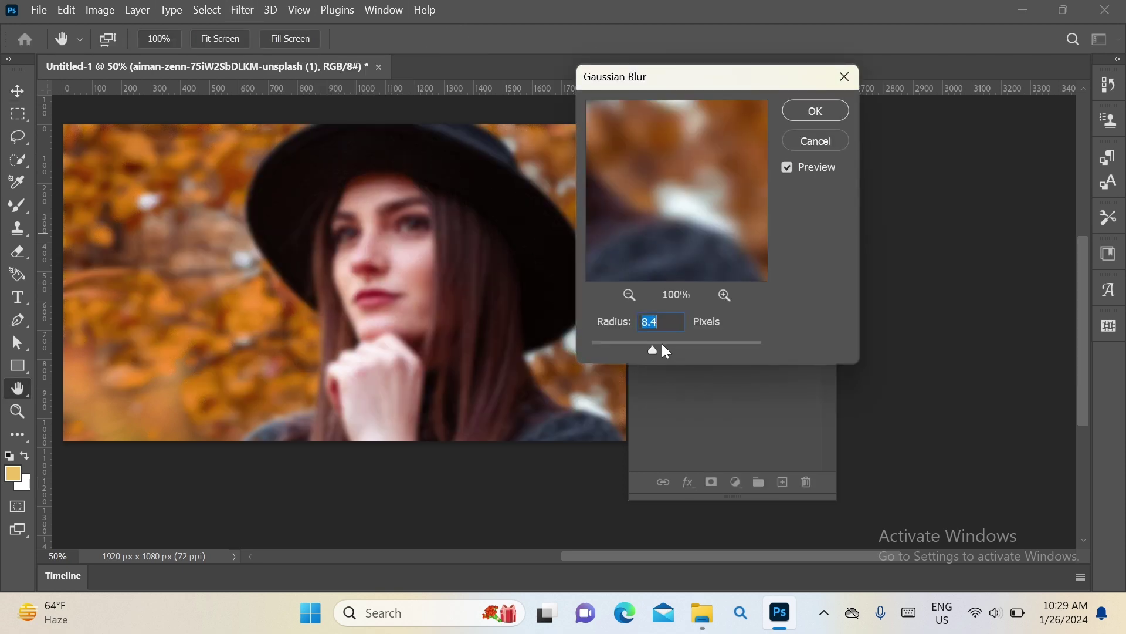
{"action": "left_click", "coordinate": [663, 345]}
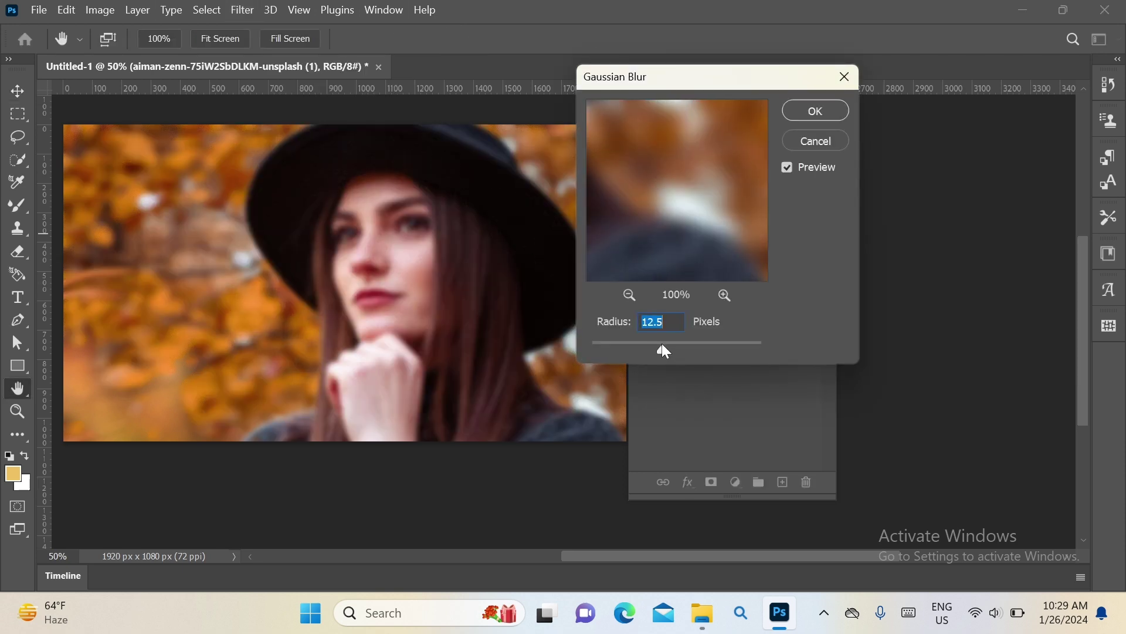
{"action": "left_click", "coordinate": [814, 112]}
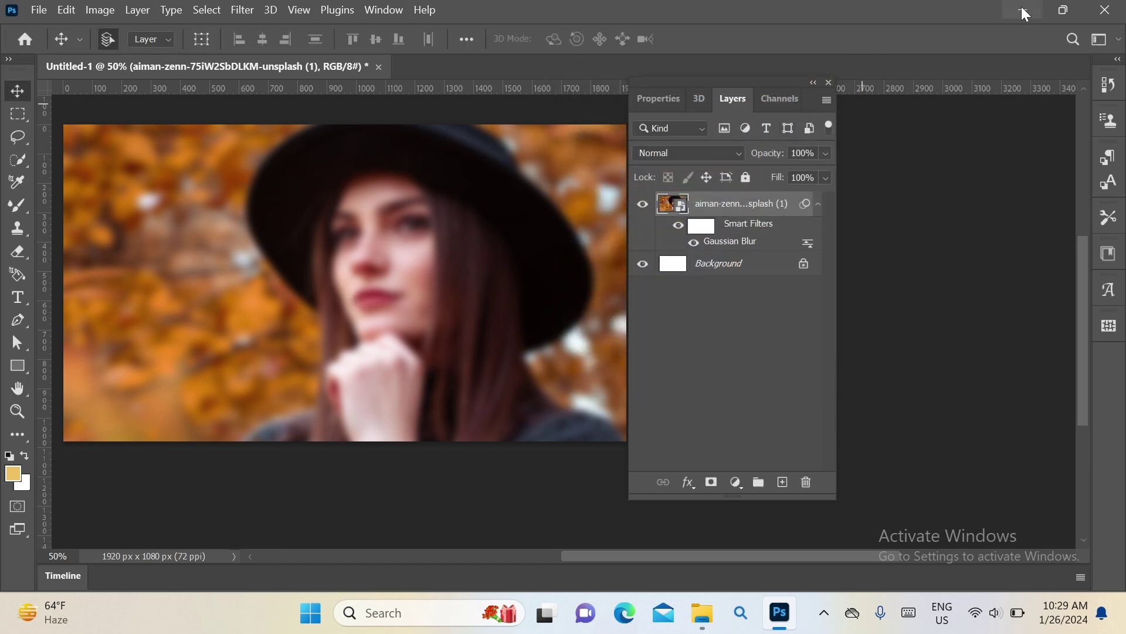
{"action": "mouse_move", "coordinate": [327, 322]}
{"action": "left_mouse_down"}
{"action": "mouse_move", "coordinate": [221, 360]}
{"action": "mouse_move", "coordinate": [226, 353]}
{"action": "left_mouse_up"}
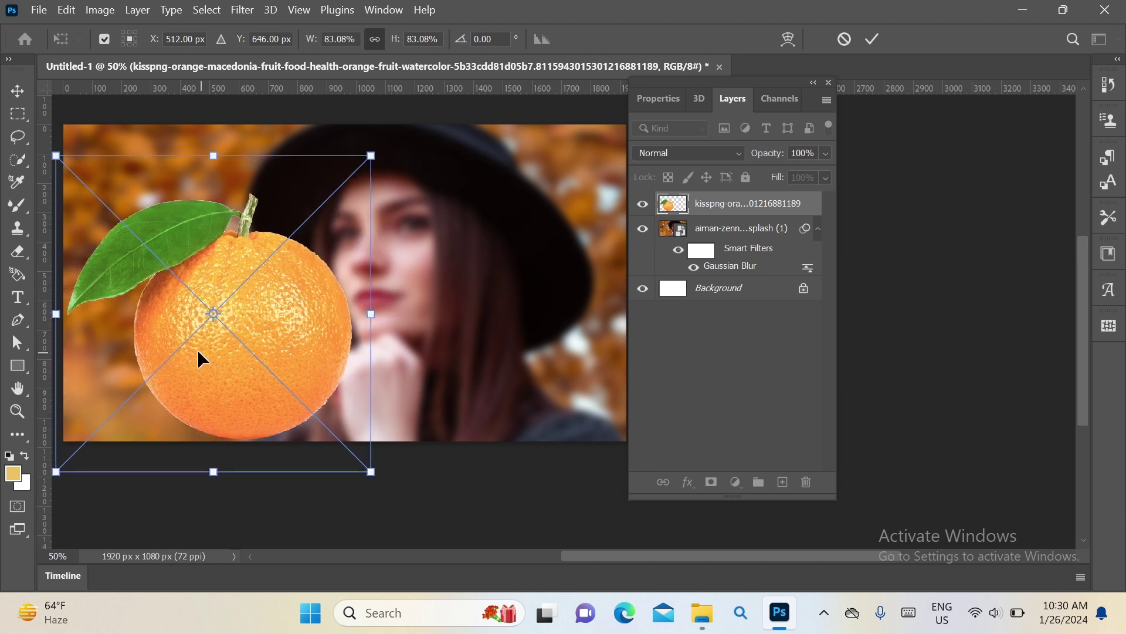
Step: Commit the orange, rasterize its layer, duplicate it with Ctrl+J, and hide the original orange
{"action": "left_click", "coordinate": [873, 39]}
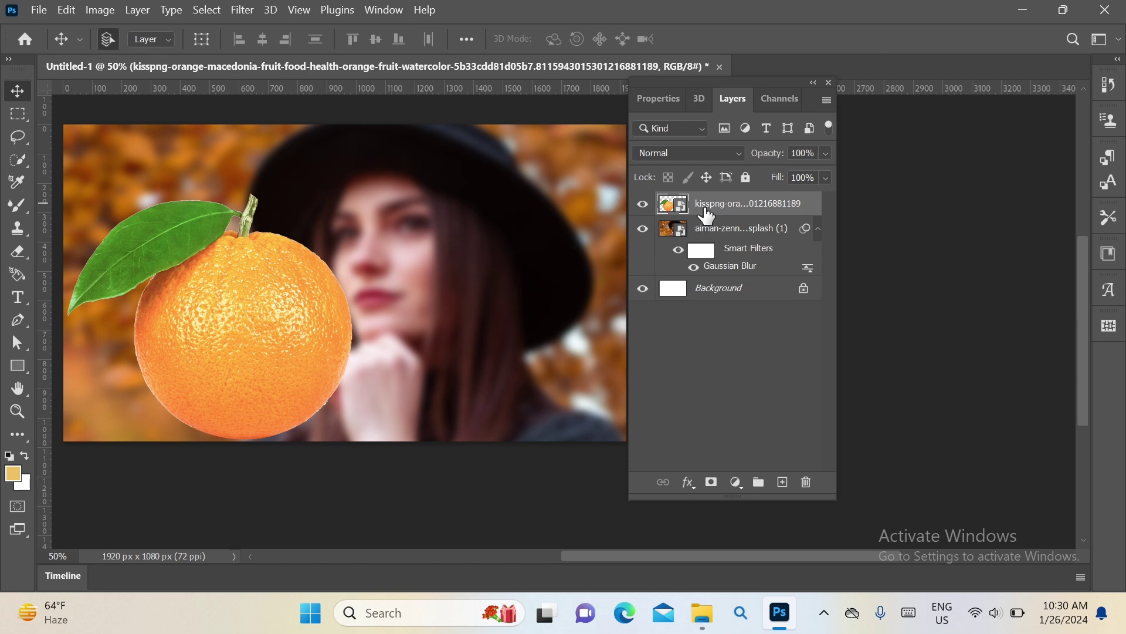
{"action": "right_click", "coordinate": [704, 205]}
{"action": "left_click", "coordinate": [748, 375]}
{"action": "key", "text": "ctrl+j"}
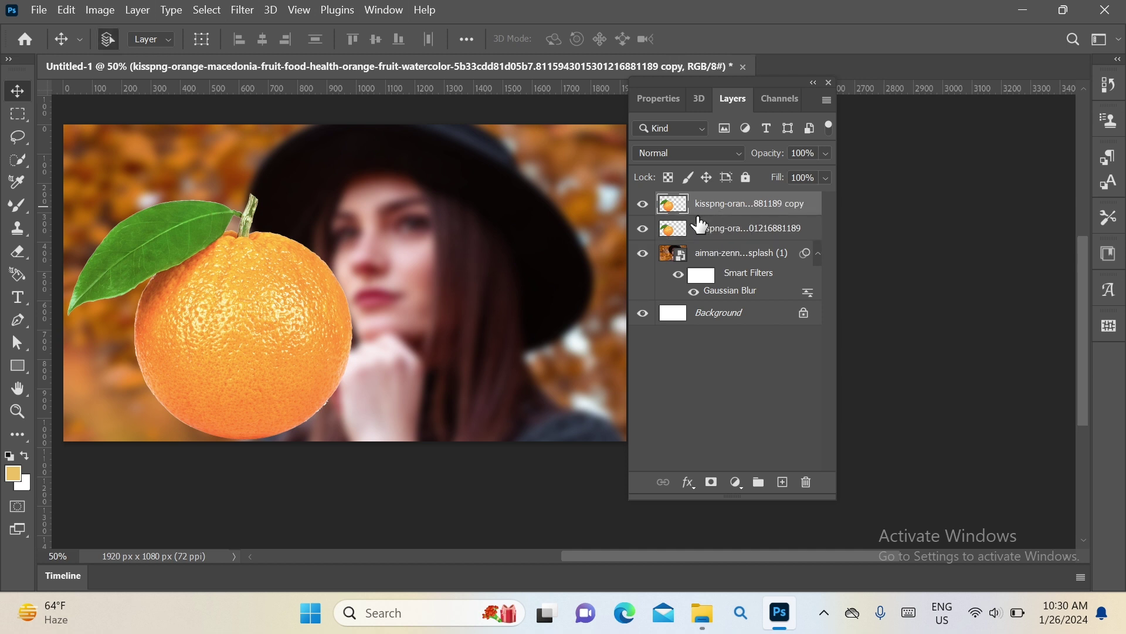
{"action": "left_click", "coordinate": [643, 229]}
{"action": "left_click", "coordinate": [104, 16]}
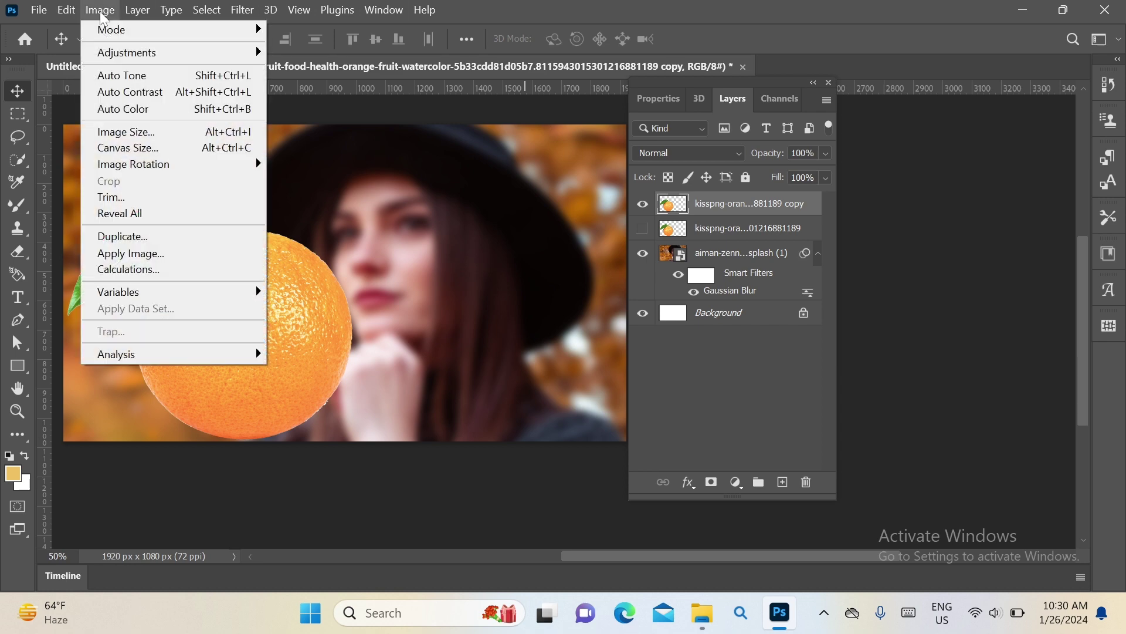
{"action": "mouse_move", "coordinate": [126, 53]}
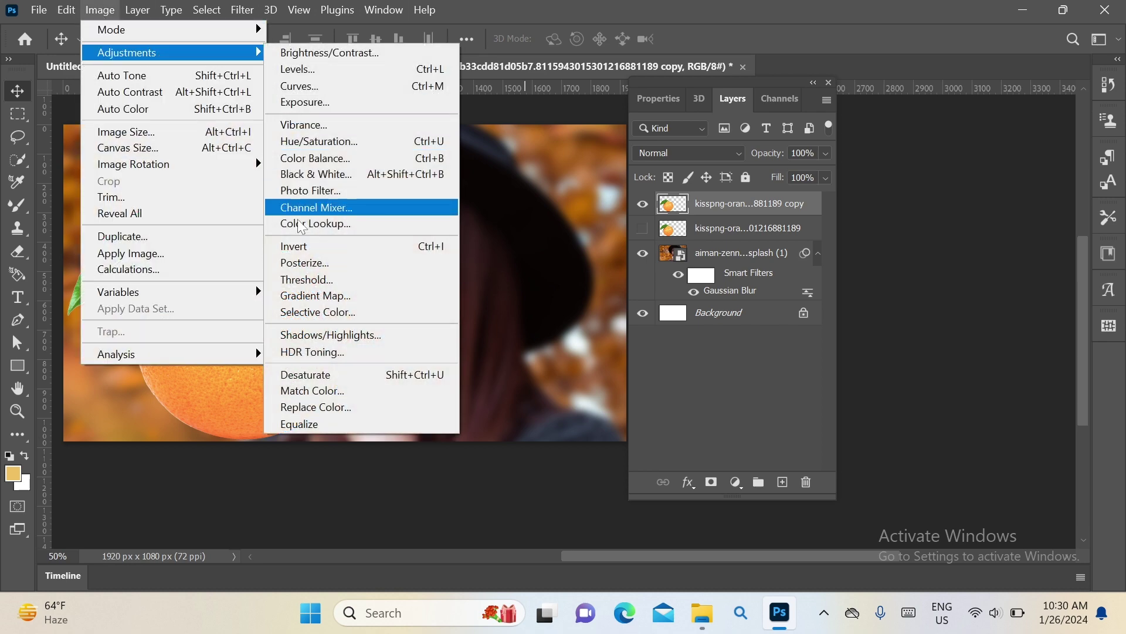
Step: Desaturate the orange copy to grey and set its blend mode to Screen
{"action": "left_click", "coordinate": [299, 375]}
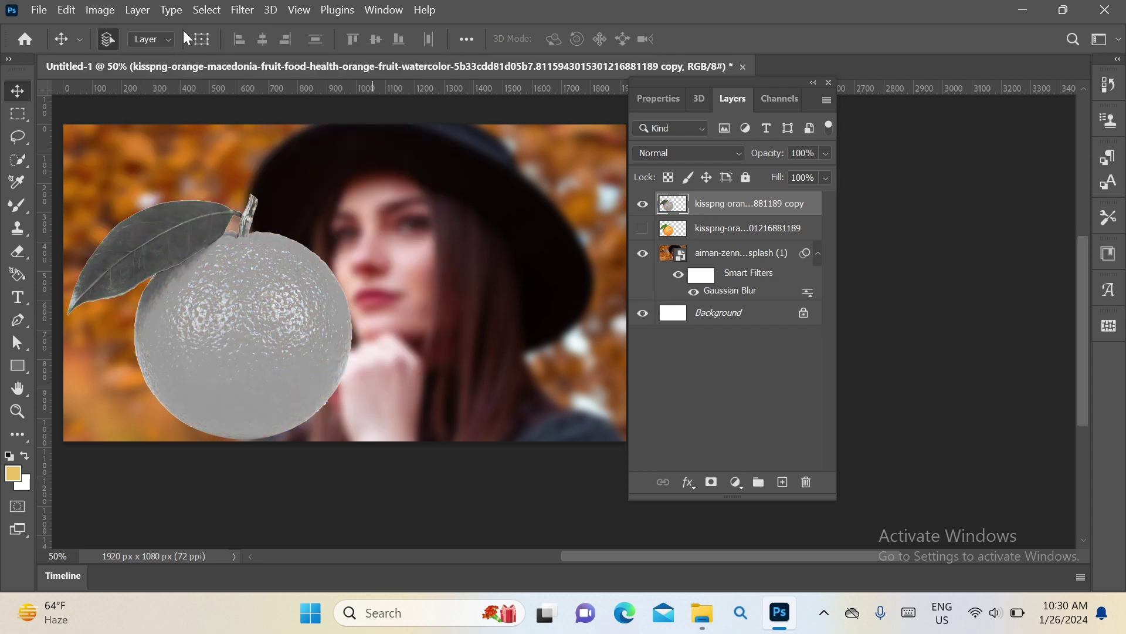
{"action": "left_click", "coordinate": [100, 10]}
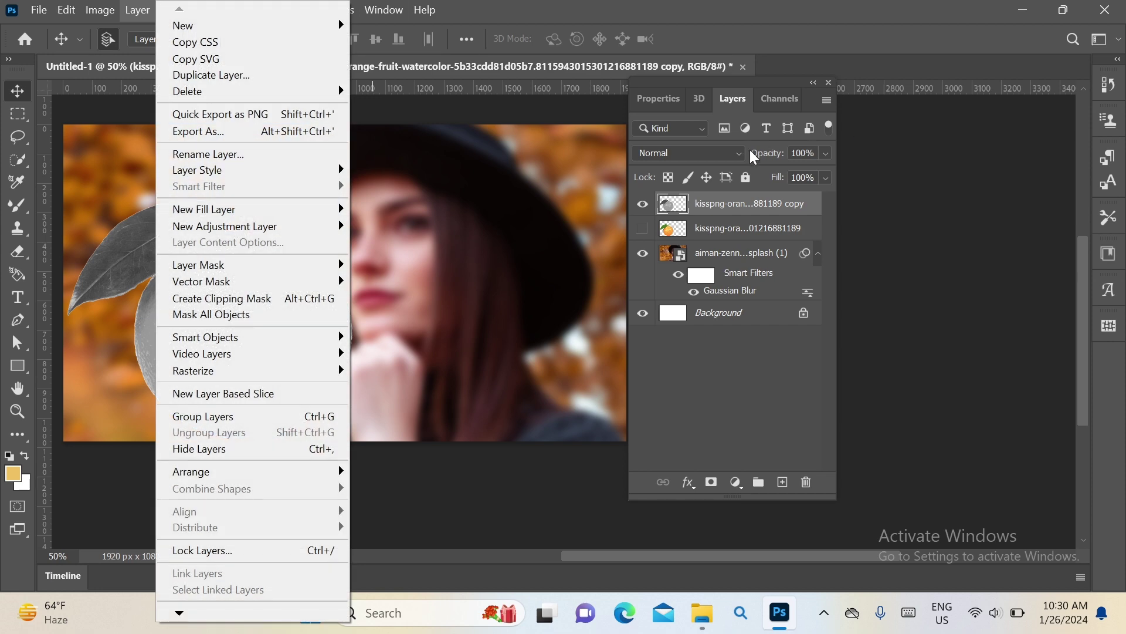
{"action": "left_click", "coordinate": [733, 152]}
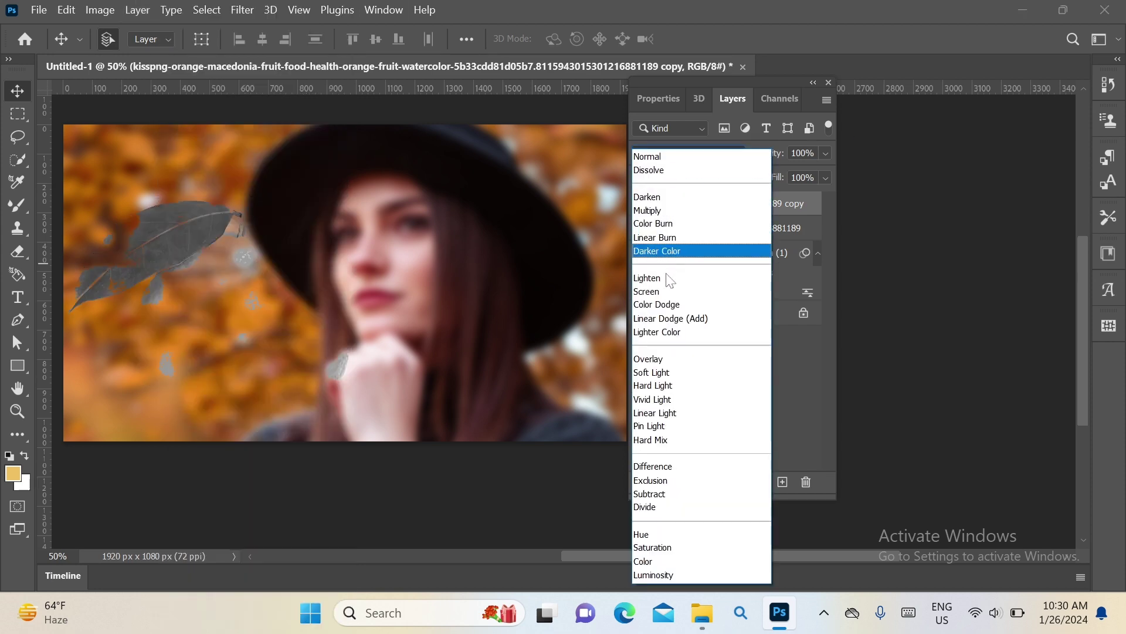
{"action": "left_click", "coordinate": [648, 291]}
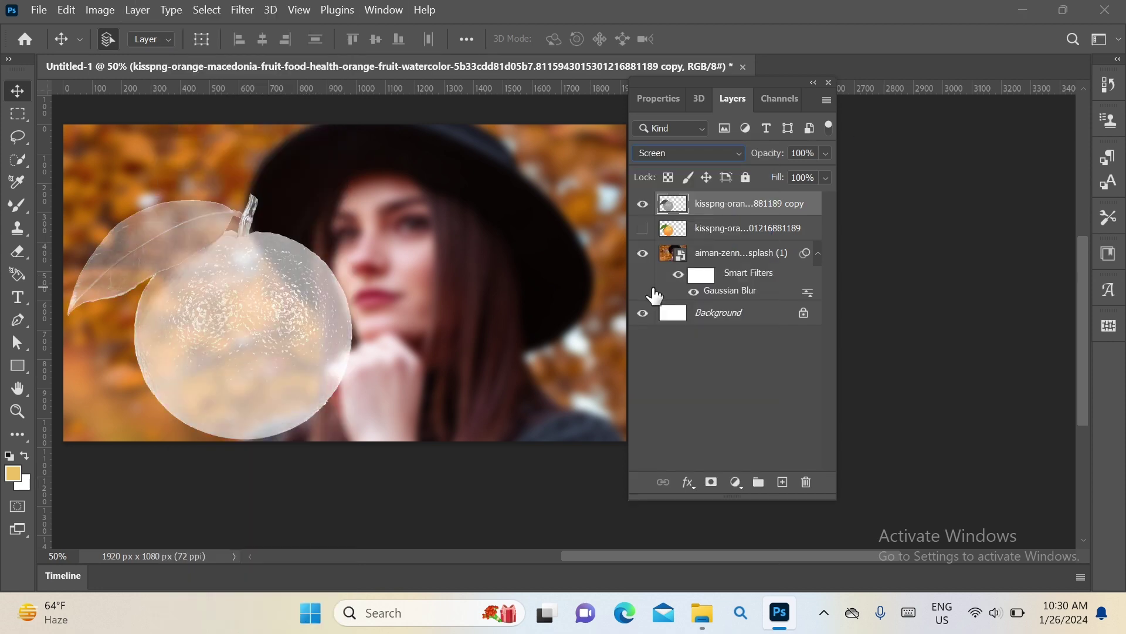
{"action": "left_click", "coordinate": [101, 10]}
{"action": "mouse_move", "coordinate": [126, 53]}
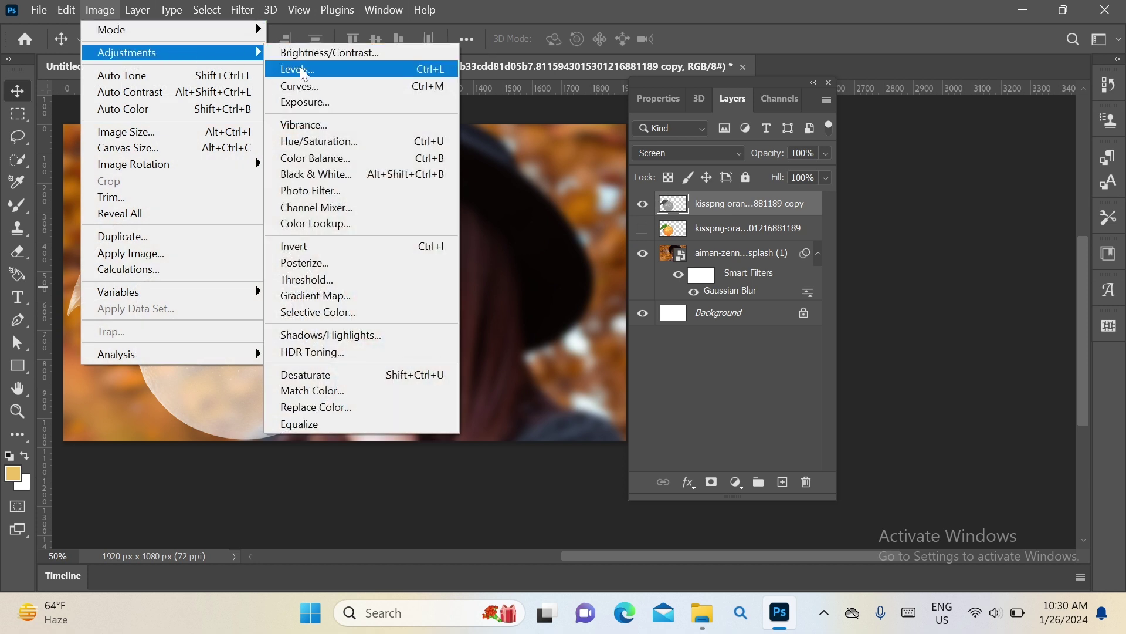
Step: Apply Levels to the grey orange with input values 121, 0.83 and 228
{"action": "left_click", "coordinate": [301, 70]}
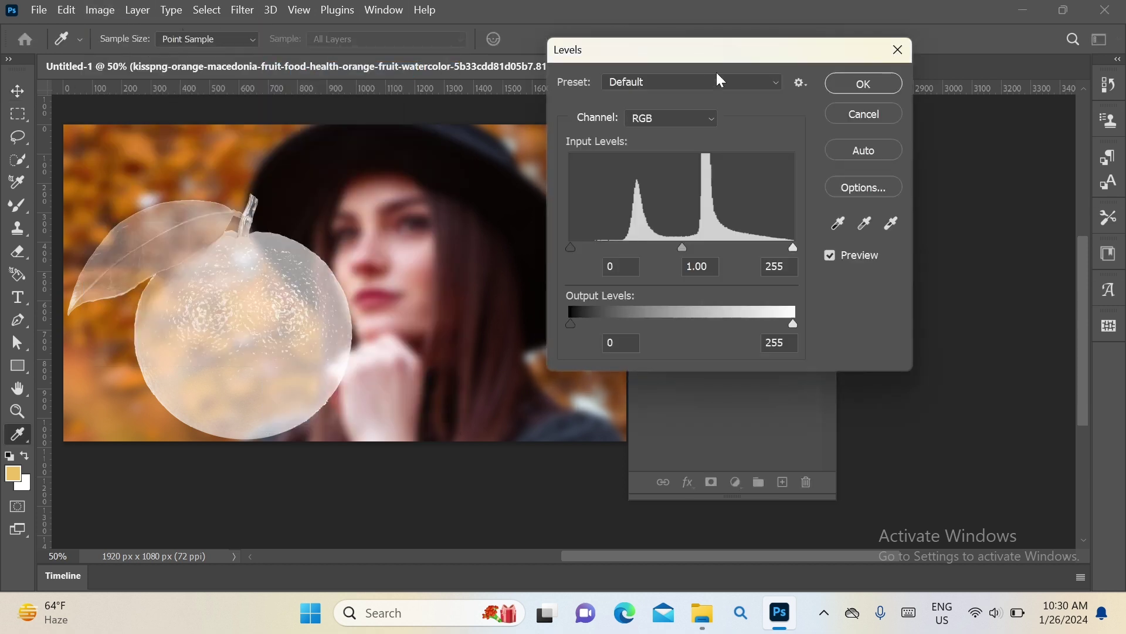
{"action": "left_click_drag", "start_coordinate": [712, 61], "coordinate": [545, 55]}
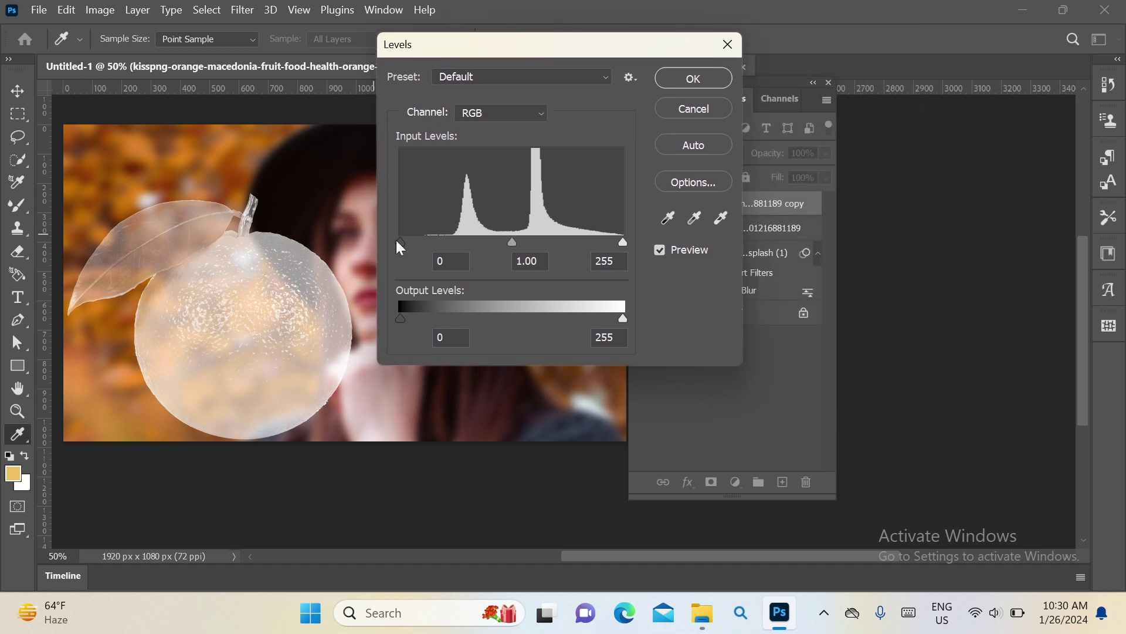
{"action": "left_click_drag", "start_coordinate": [400, 242], "coordinate": [498, 241]}
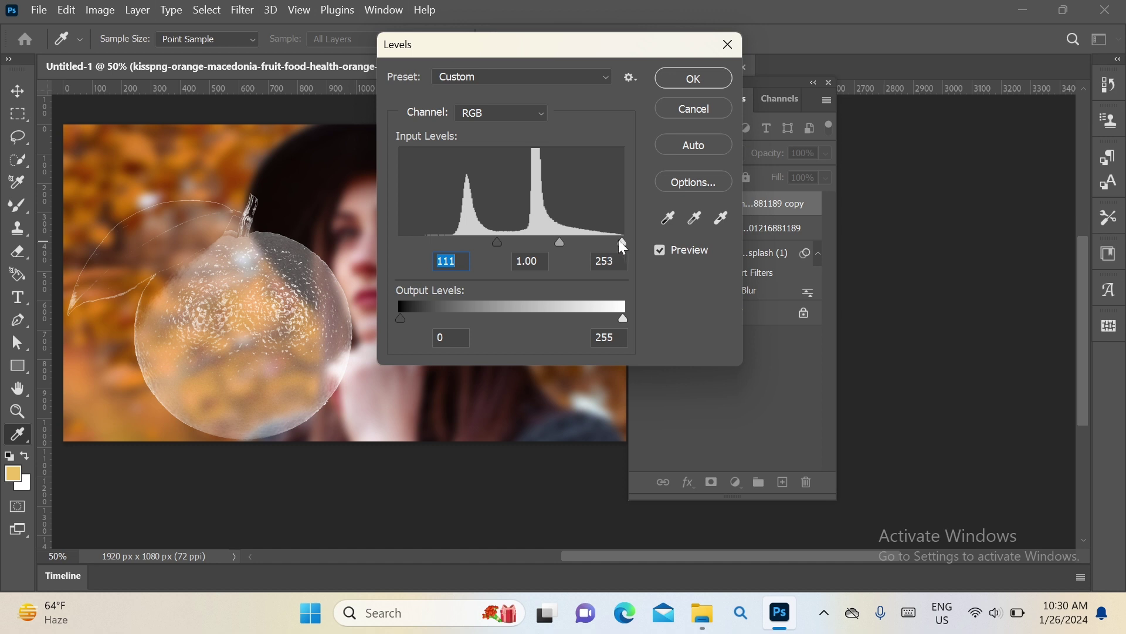
{"action": "mouse_move", "coordinate": [620, 240]}
{"action": "left_mouse_down"}
{"action": "mouse_move", "coordinate": [505, 241]}
{"action": "mouse_move", "coordinate": [516, 241]}
{"action": "left_mouse_up"}
{"action": "left_click", "coordinate": [513, 243]}
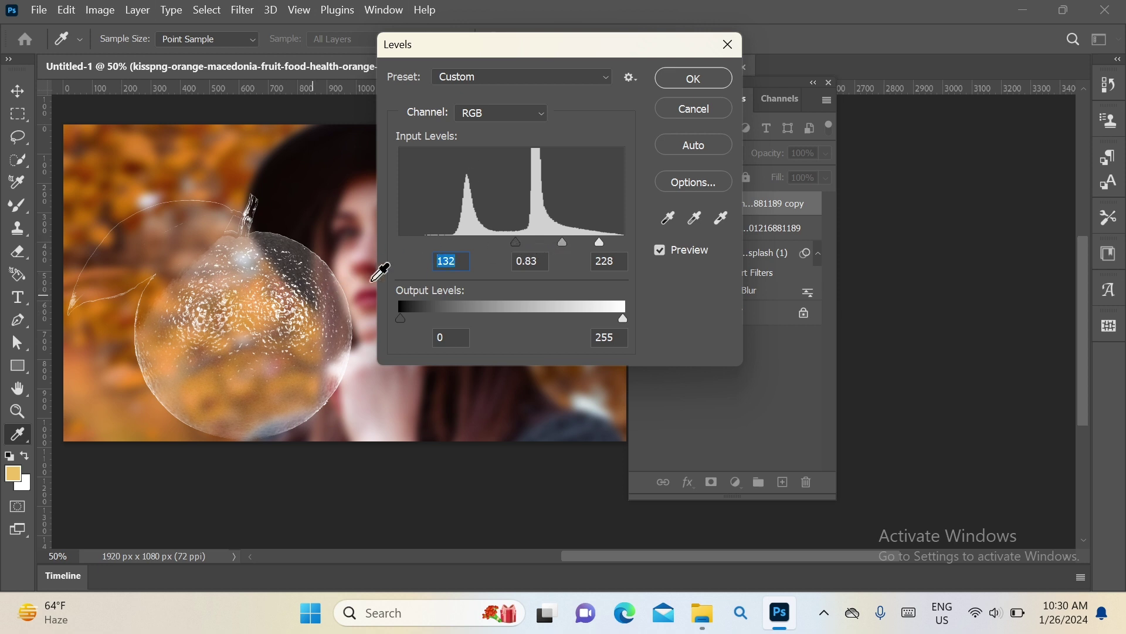
{"action": "left_click_drag", "start_coordinate": [516, 242], "coordinate": [505, 242]}
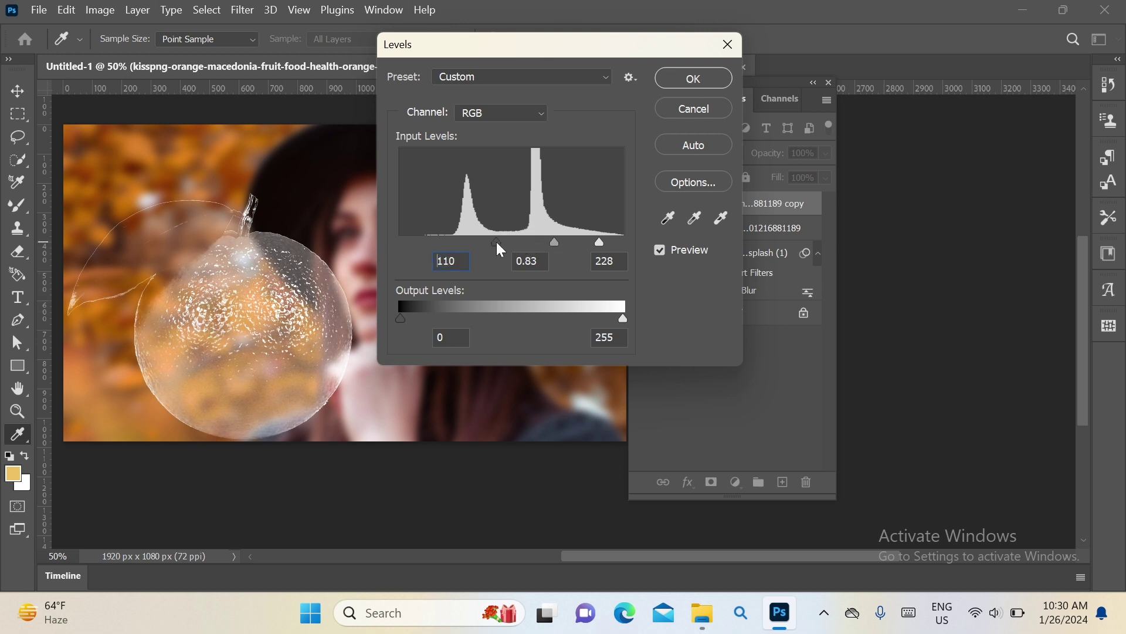
{"action": "left_click", "coordinate": [694, 79]}
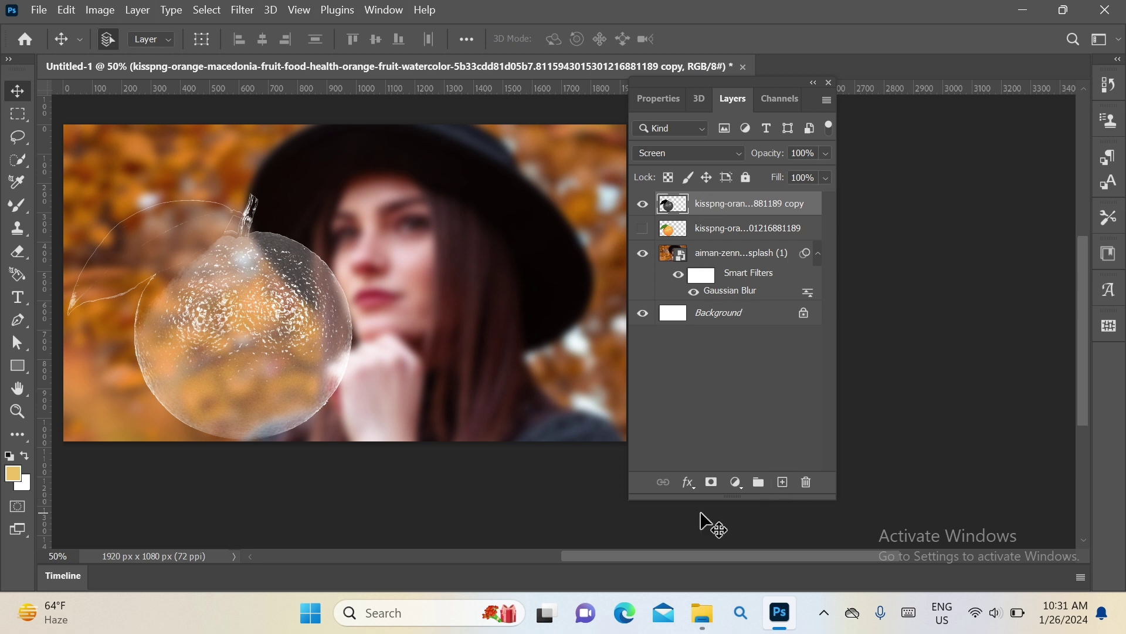
Step: Add a layer mask to the glassy orange and paint out its left arc and bottom
{"action": "left_click", "coordinate": [712, 482]}
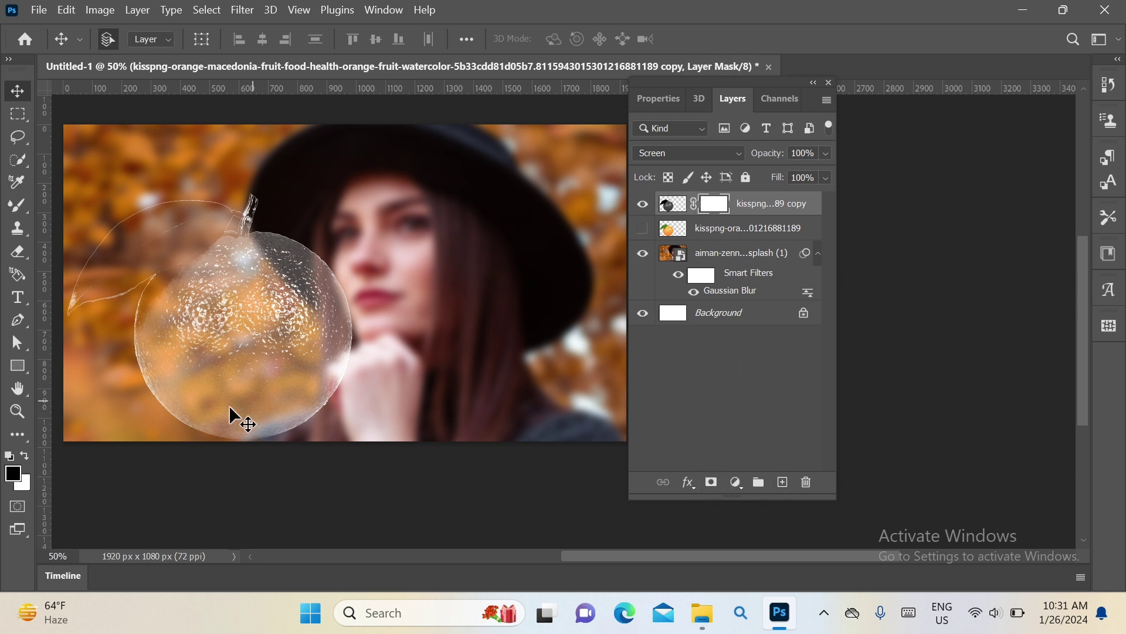
{"action": "left_click", "coordinate": [18, 208]}
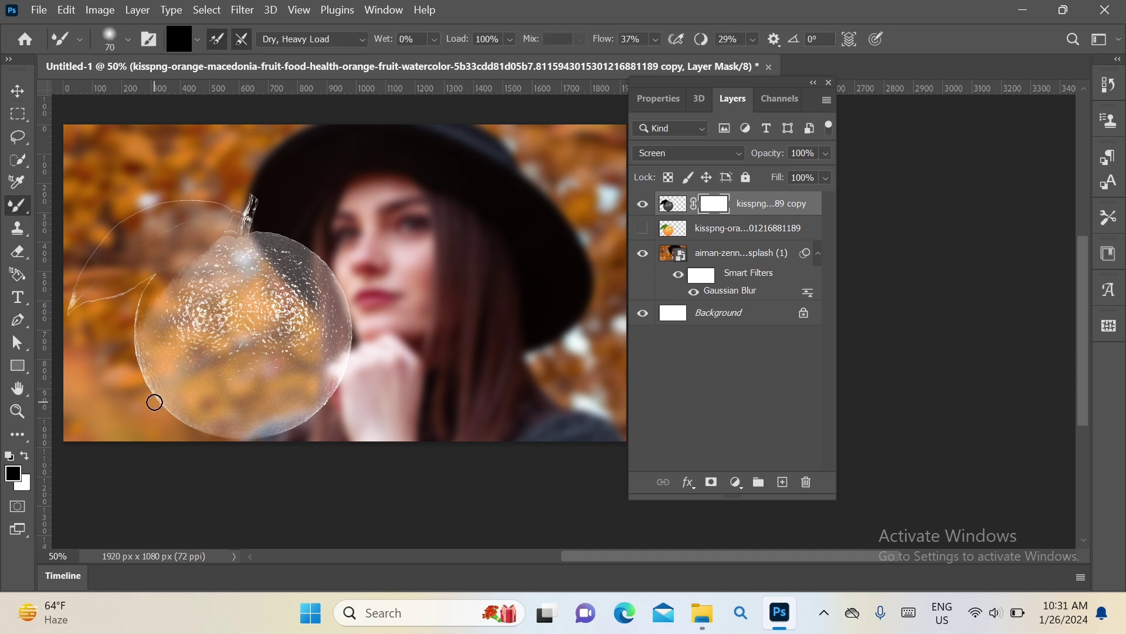
{"action": "key", "text": "bracketright"}
{"action": "key", "text": "bracketright"}
{"action": "key", "text": "bracketright"}
{"action": "key", "text": "bracketright"}
{"action": "key", "text": "bracketright"}
{"action": "key", "text": "bracketright"}
{"action": "mouse_move", "coordinate": [96, 299]}
{"action": "left_mouse_down"}
{"action": "mouse_move", "coordinate": [80, 276]}
{"action": "mouse_move", "coordinate": [83, 318]}
{"action": "mouse_move", "coordinate": [82, 261]}
{"action": "mouse_move", "coordinate": [107, 247]}
{"action": "mouse_move", "coordinate": [115, 281]}
{"action": "mouse_move", "coordinate": [111, 249]}
{"action": "mouse_move", "coordinate": [100, 254]}
{"action": "mouse_move", "coordinate": [123, 226]}
{"action": "mouse_move", "coordinate": [175, 205]}
{"action": "mouse_move", "coordinate": [176, 188]}
{"action": "mouse_move", "coordinate": [148, 212]}
{"action": "mouse_move", "coordinate": [109, 293]}
{"action": "mouse_move", "coordinate": [125, 261]}
{"action": "left_mouse_up"}
{"action": "key", "text": "["}
{"action": "key", "text": "["}
{"action": "key", "text": "["}
{"action": "mouse_move", "coordinate": [159, 399]}
{"action": "left_mouse_down"}
{"action": "mouse_move", "coordinate": [316, 383]}
{"action": "mouse_move", "coordinate": [269, 376]}
{"action": "left_mouse_up"}
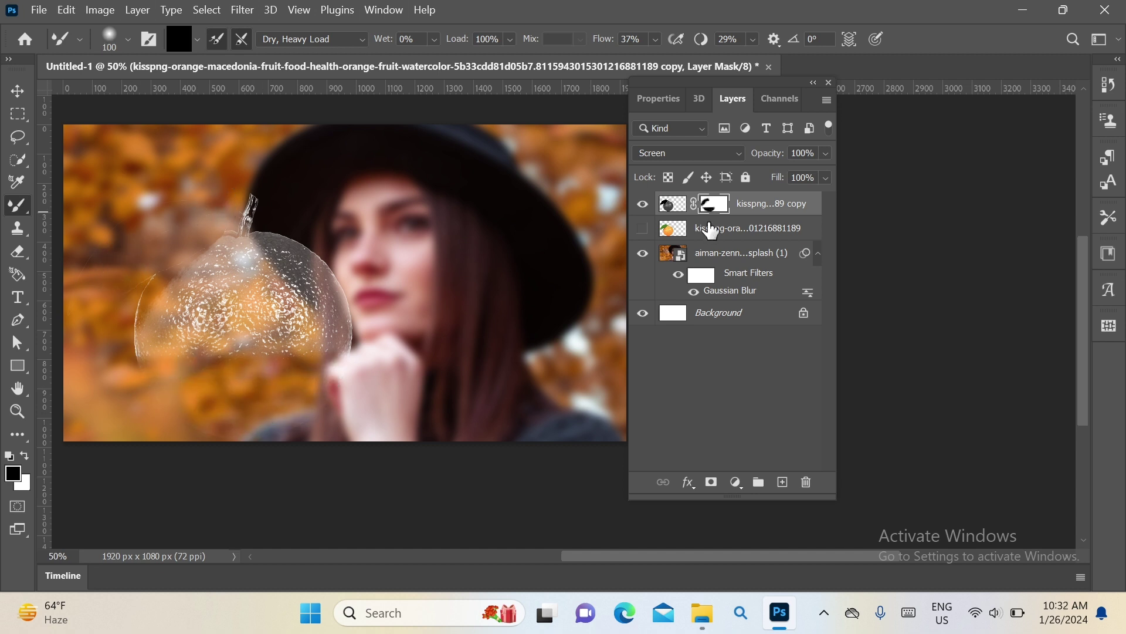
Step: Show the original orange again, copy the mask onto it, and invert that mask
{"action": "left_click", "coordinate": [643, 230]}
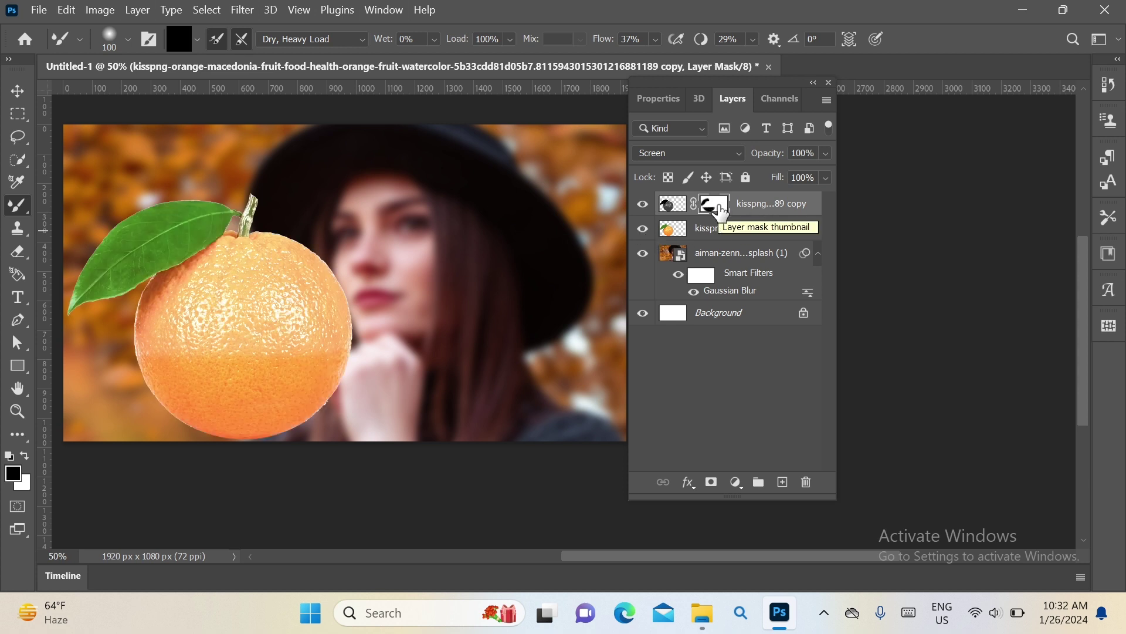
{"action": "left_click_drag", "start_coordinate": [714, 204], "coordinate": [726, 235]}
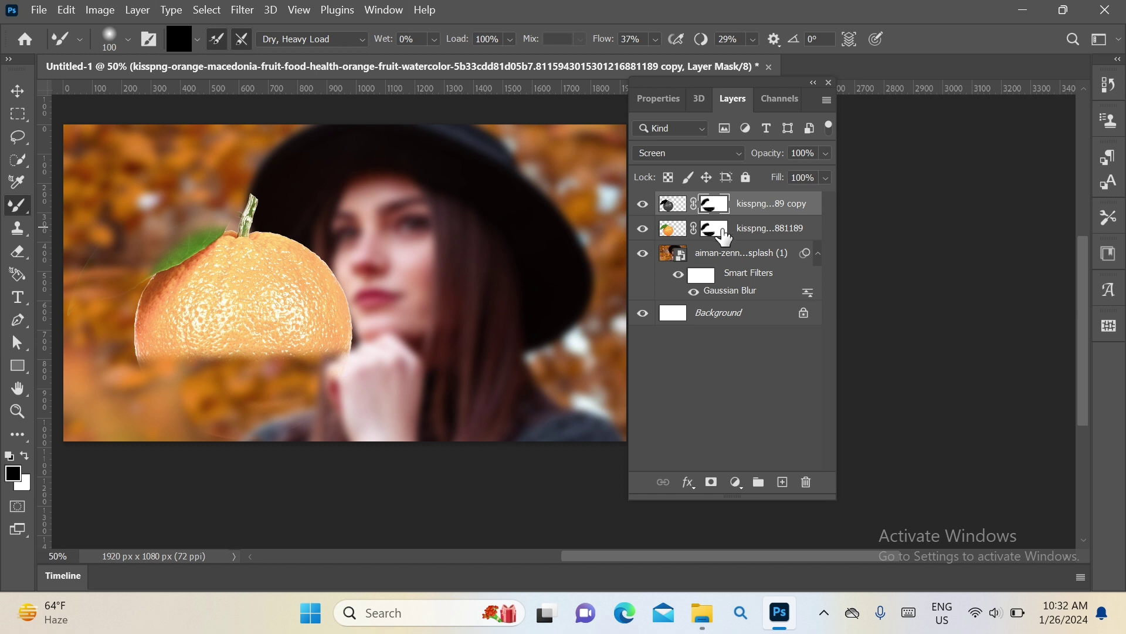
{"action": "left_click", "coordinate": [717, 229]}
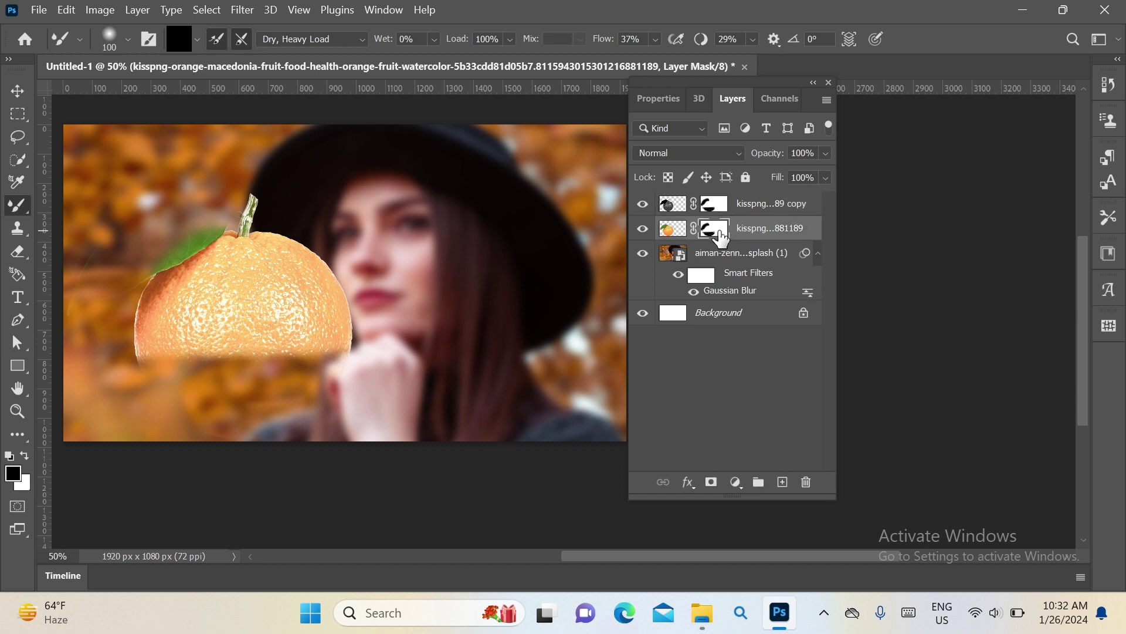
{"action": "key", "text": "ctrl+i"}
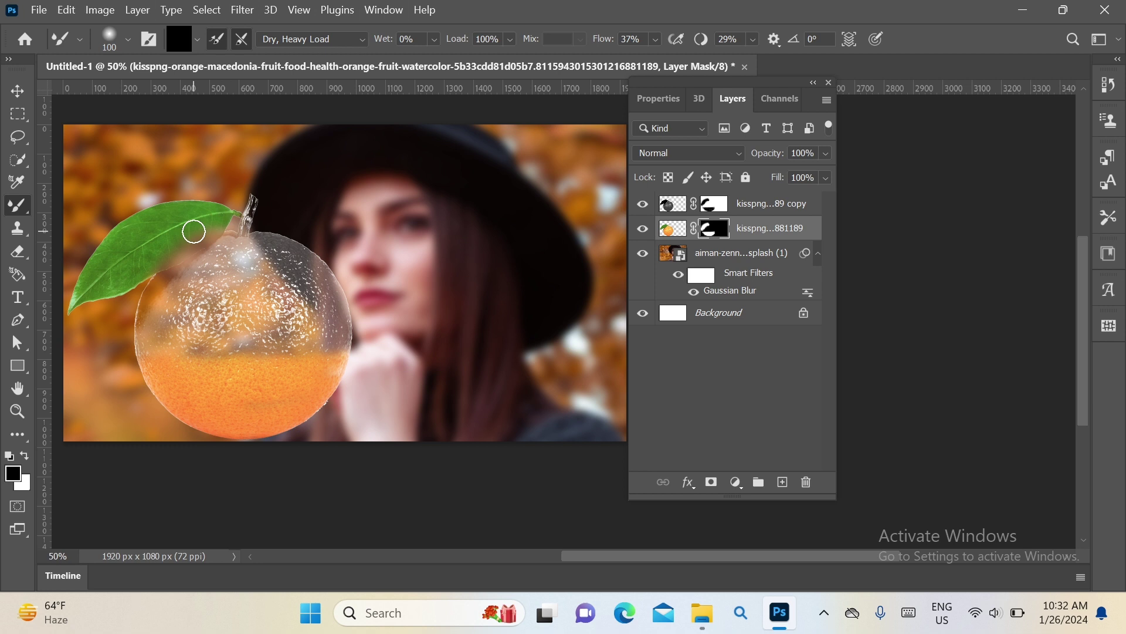
Step: Paint the lower orange's mask to fade, then restore, the green leaf near the stem
{"action": "left_click_drag", "start_coordinate": [194, 232], "coordinate": [186, 234]}
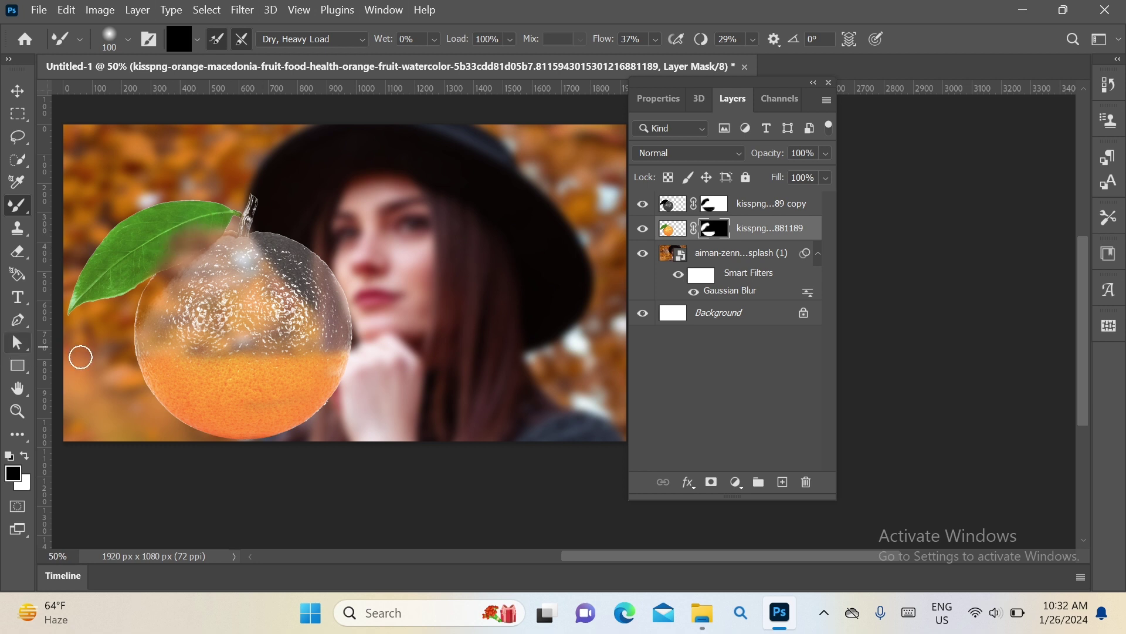
{"action": "left_click", "coordinate": [24, 456]}
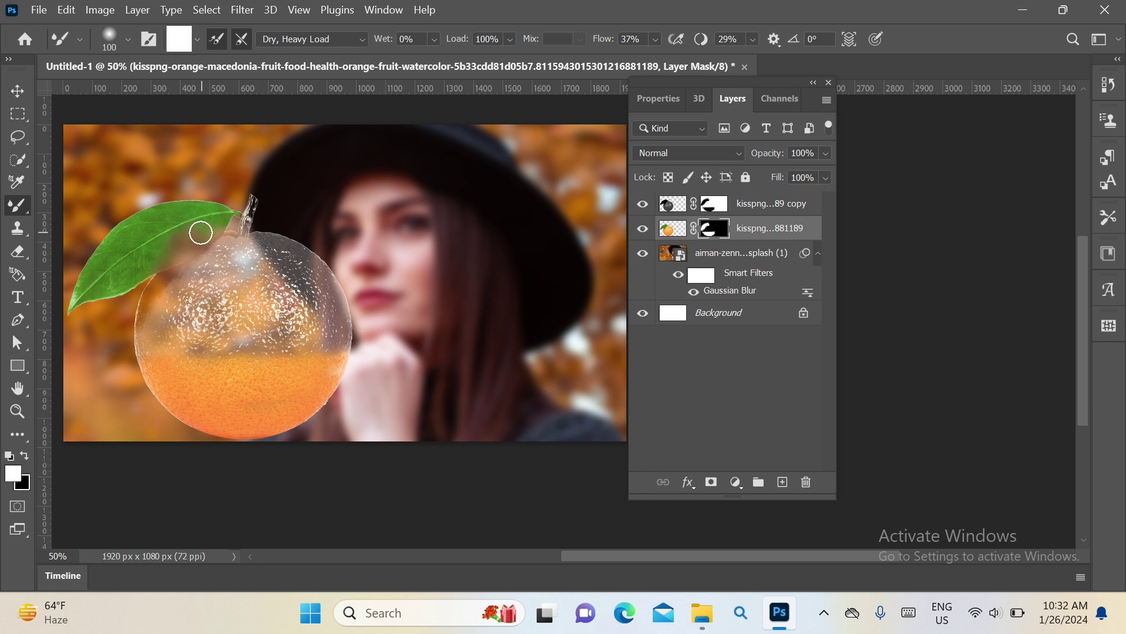
{"action": "left_click_drag", "start_coordinate": [156, 257], "coordinate": [217, 221]}
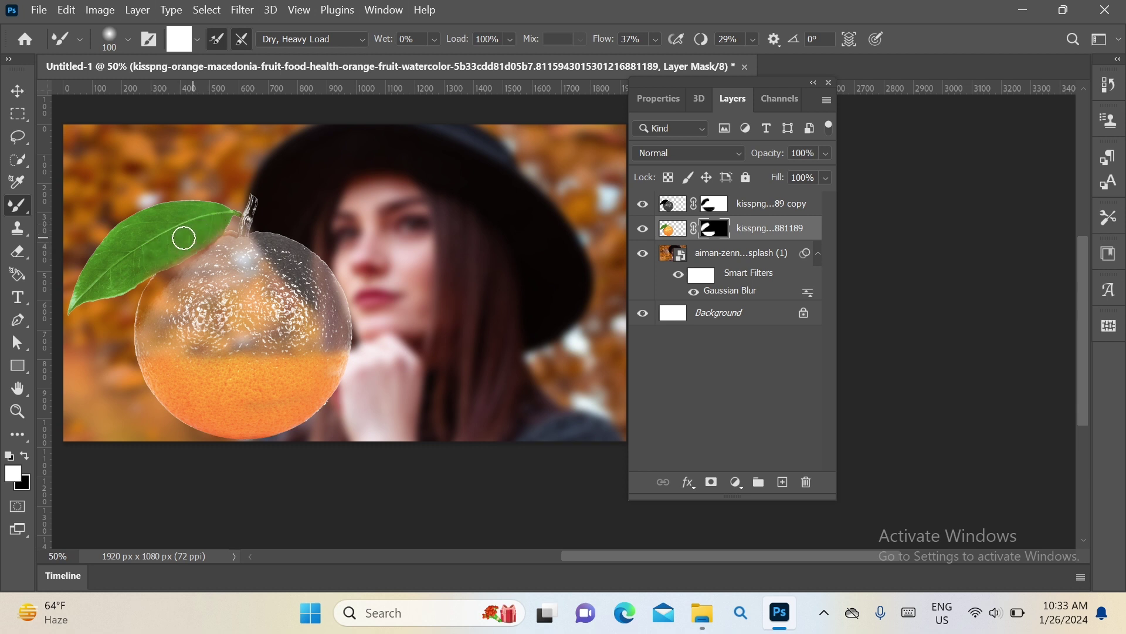
{"action": "key", "text": "v"}
{"action": "left_click", "coordinate": [775, 205]}
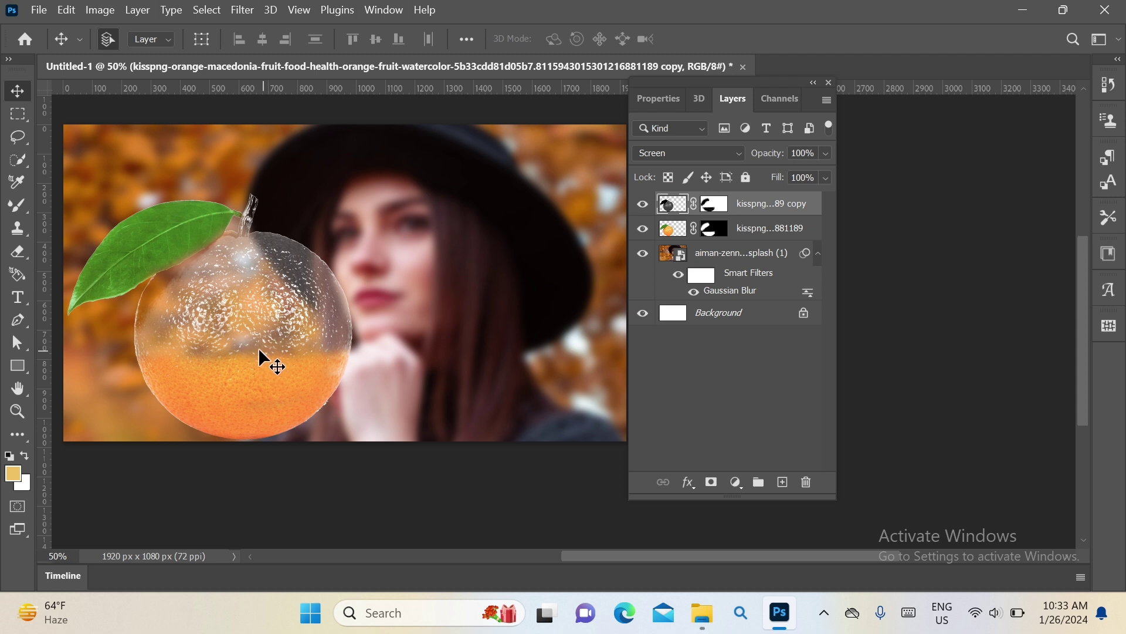
Step: Place the orange slice and flatten it into a thin, wide warped disc across the orange
{"action": "left_click_drag", "start_coordinate": [1033, 17], "coordinate": [267, 350]}
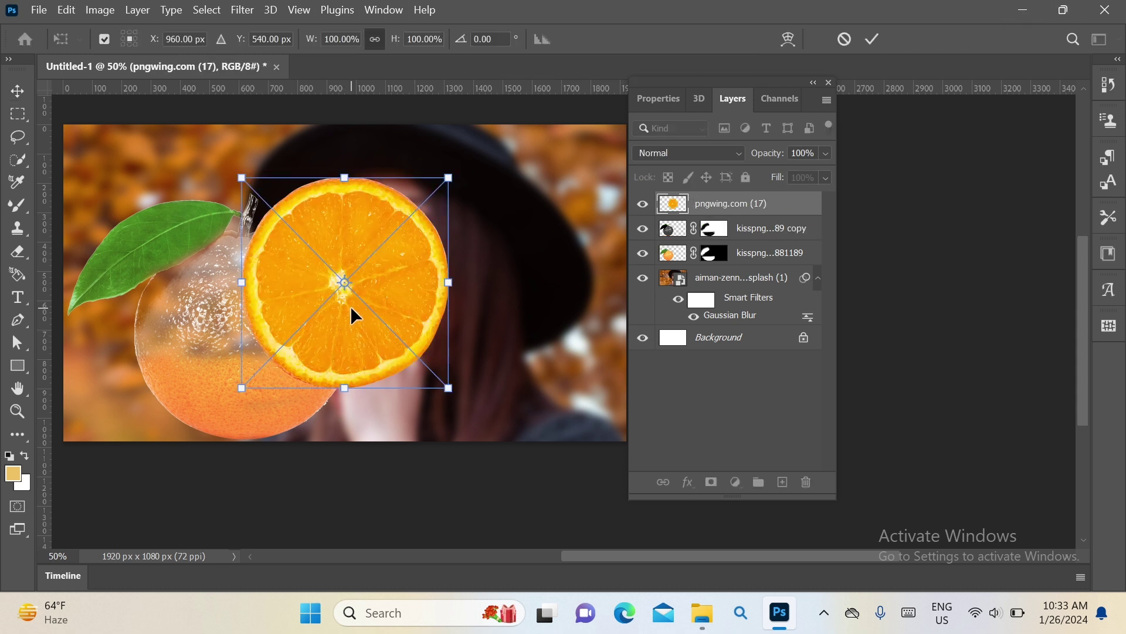
{"action": "left_click_drag", "start_coordinate": [350, 305], "coordinate": [279, 325]}
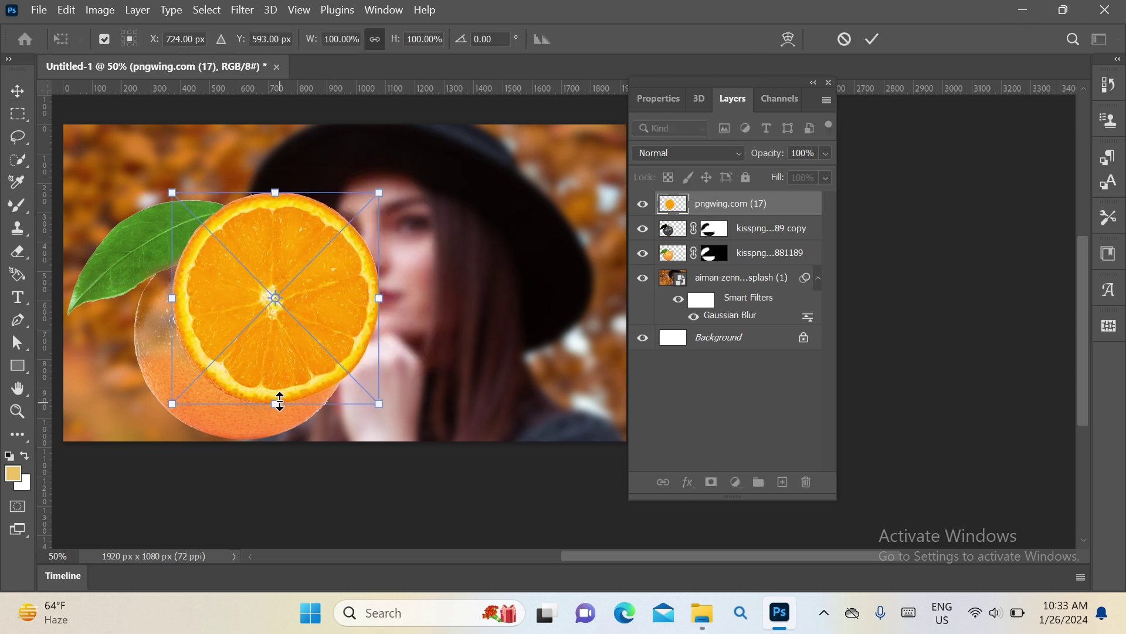
{"action": "left_click_drag", "start_coordinate": [379, 405], "coordinate": [342, 364]}
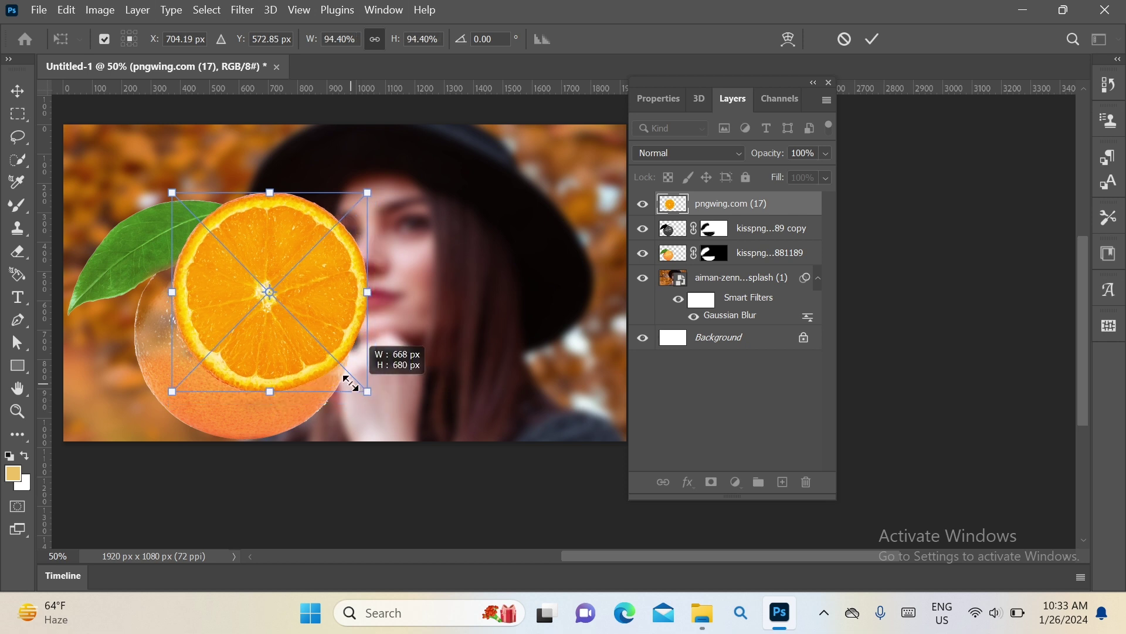
{"action": "mouse_move", "coordinate": [258, 364]}
{"action": "left_mouse_down"}
{"action": "mouse_move", "coordinate": [264, 234]}
{"action": "mouse_move", "coordinate": [237, 336]}
{"action": "left_mouse_up"}
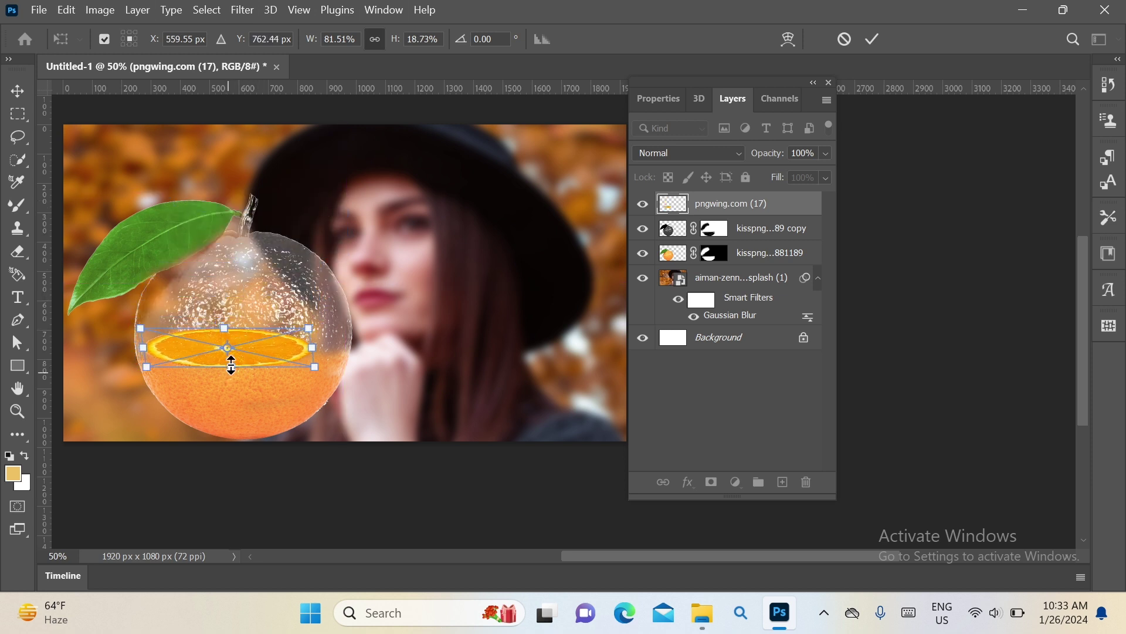
{"action": "left_click_drag", "start_coordinate": [311, 348], "coordinate": [352, 348]}
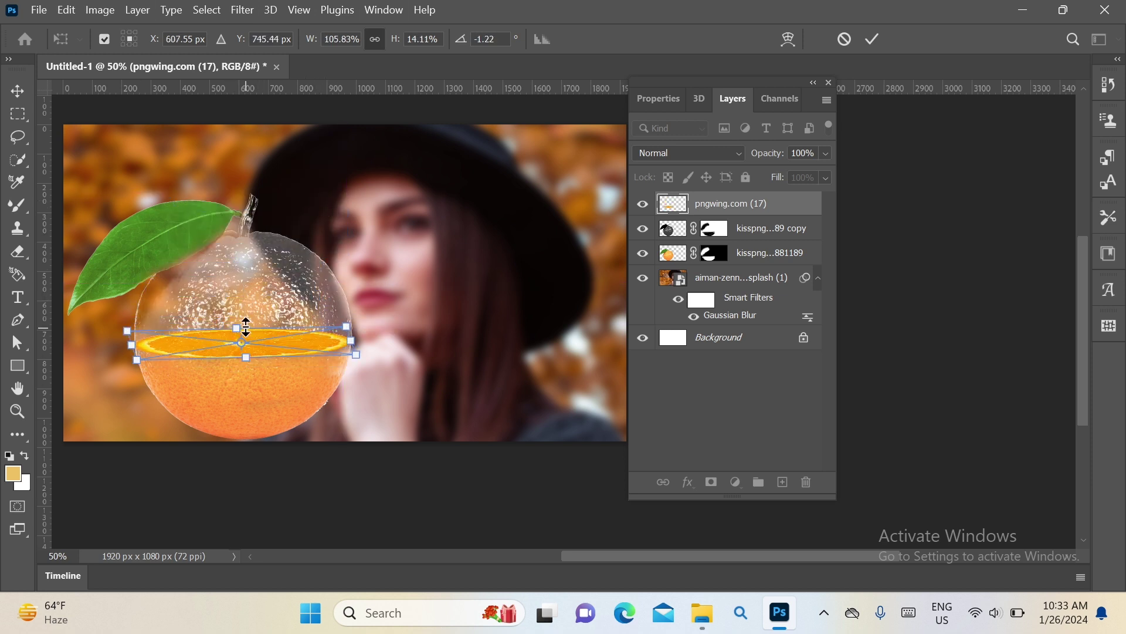
{"action": "left_click_drag", "start_coordinate": [244, 326], "coordinate": [235, 340]}
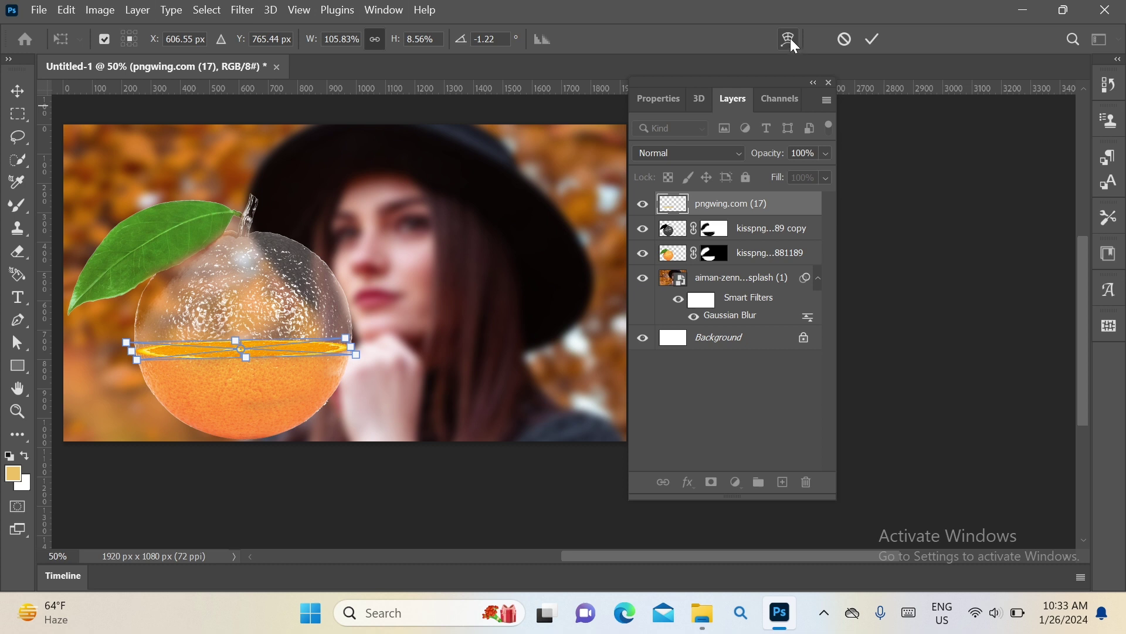
{"action": "left_click", "coordinate": [789, 38]}
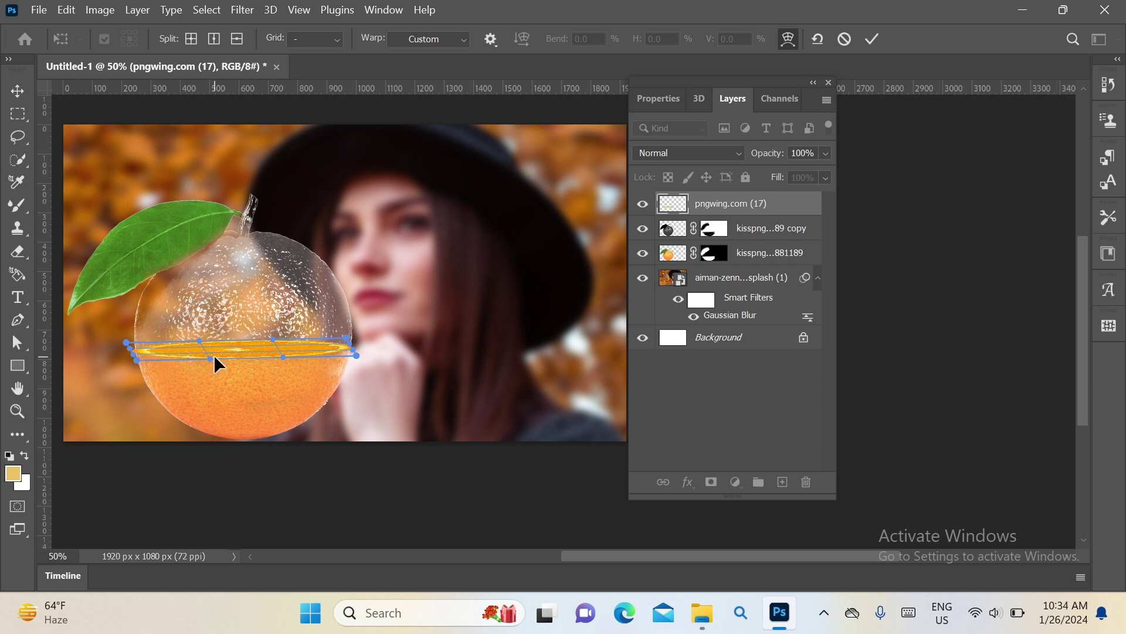
{"action": "left_click", "coordinate": [789, 38]}
{"action": "key", "text": "Return"}
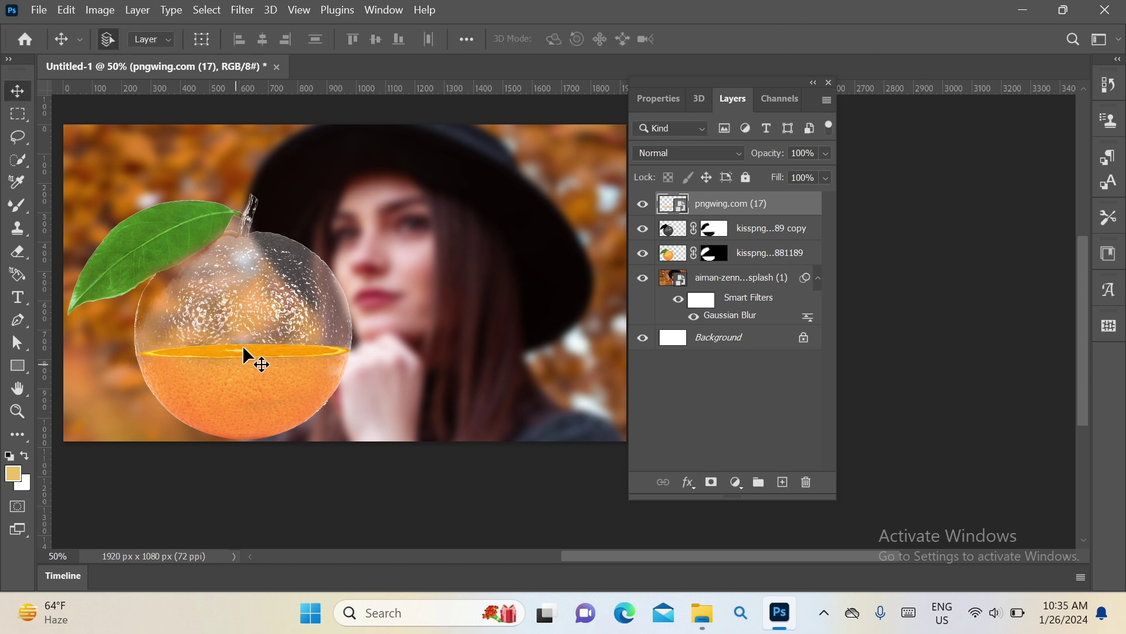
Step: Place the cocktail glass at about 61% on the juice surface, and add an empty Layer 1
{"action": "left_click", "coordinate": [1035, 16]}
{"action": "mouse_move", "coordinate": [284, 188]}
{"action": "left_mouse_down"}
{"action": "mouse_move", "coordinate": [360, 290]}
{"action": "mouse_move", "coordinate": [260, 324]}
{"action": "left_mouse_up"}
{"action": "left_click_drag", "start_coordinate": [388, 431], "coordinate": [303, 333]}
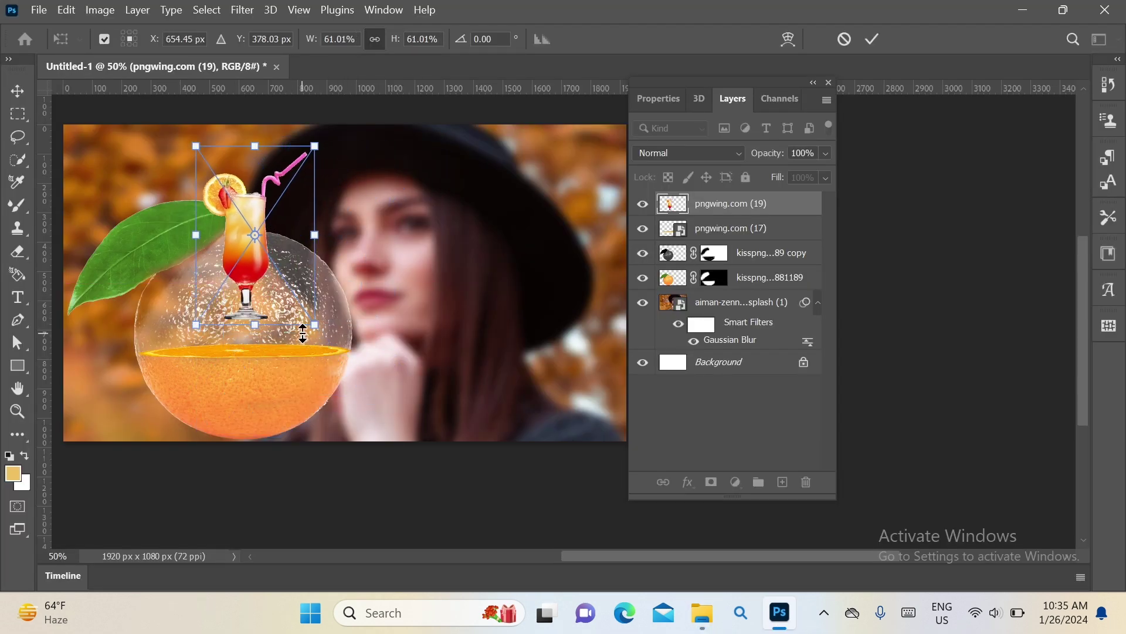
{"action": "left_click_drag", "start_coordinate": [253, 271], "coordinate": [249, 304]}
{"action": "key", "text": "Return"}
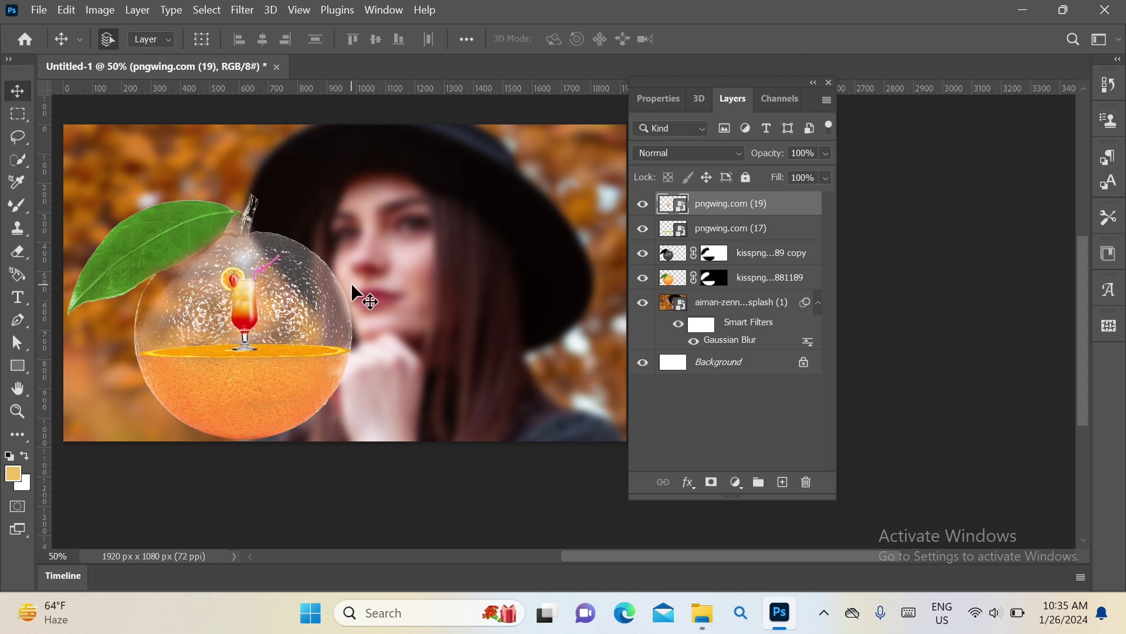
{"action": "left_click", "coordinate": [782, 481]}
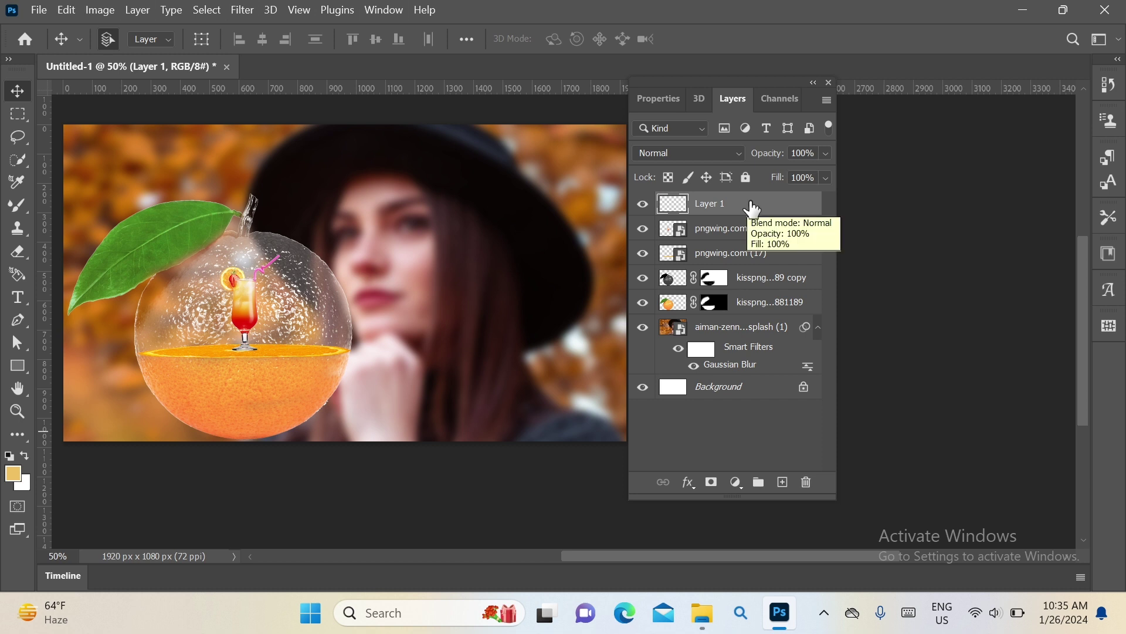
Step: Add a Gradient fill layer with its style set to Radial
{"action": "left_click", "coordinate": [736, 483]}
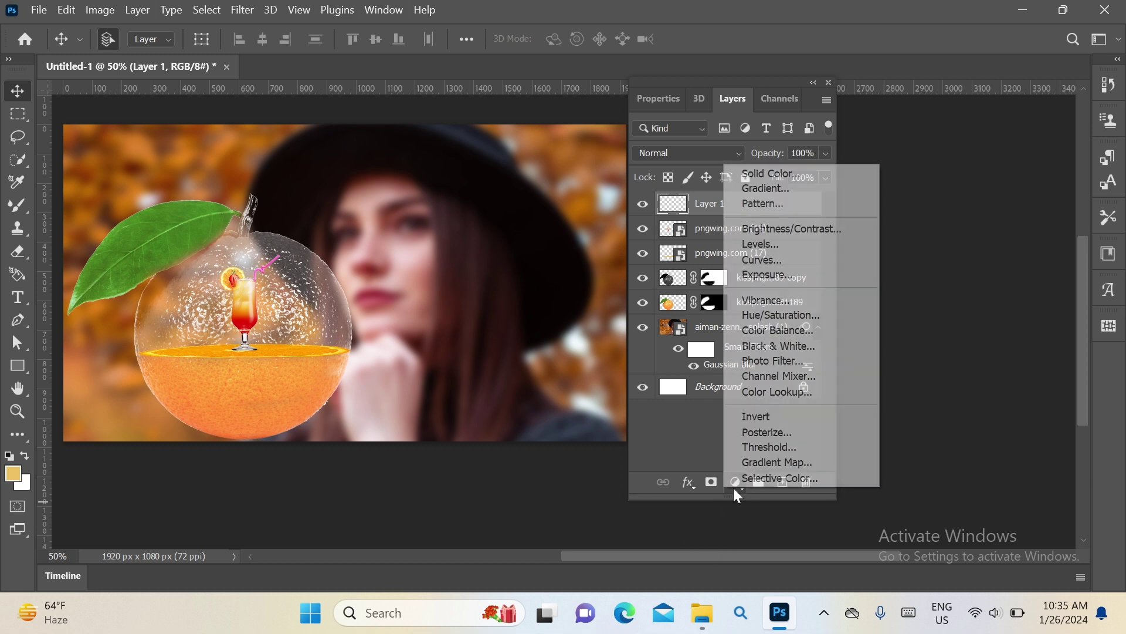
{"action": "left_click", "coordinate": [765, 187]}
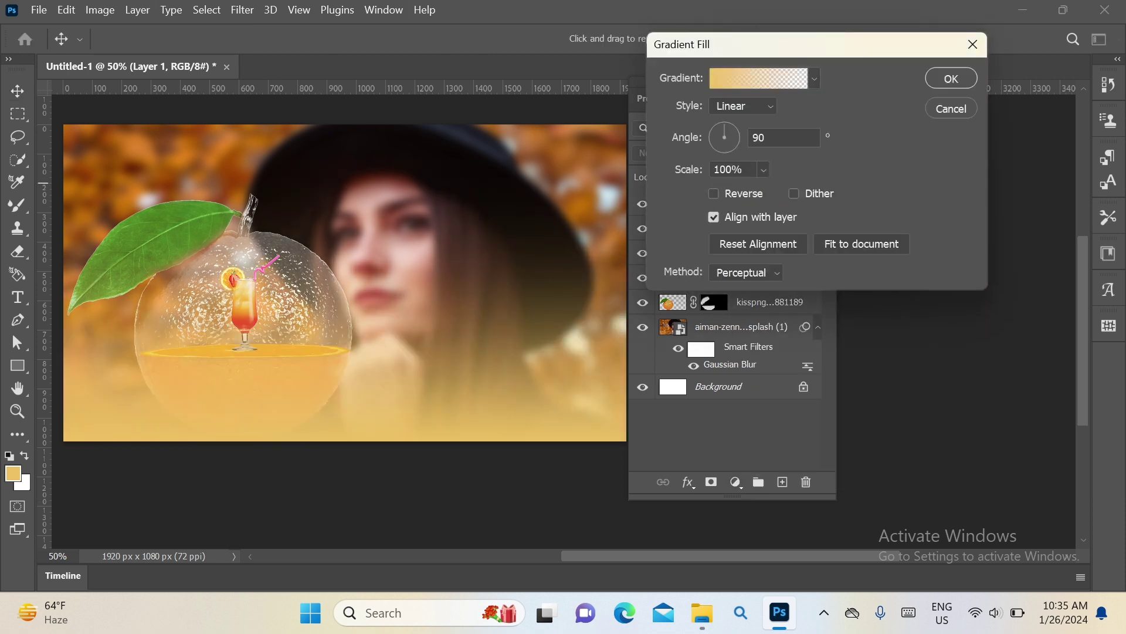
{"action": "left_click", "coordinate": [763, 108]}
{"action": "left_click", "coordinate": [740, 139]}
{"action": "left_click", "coordinate": [755, 86]}
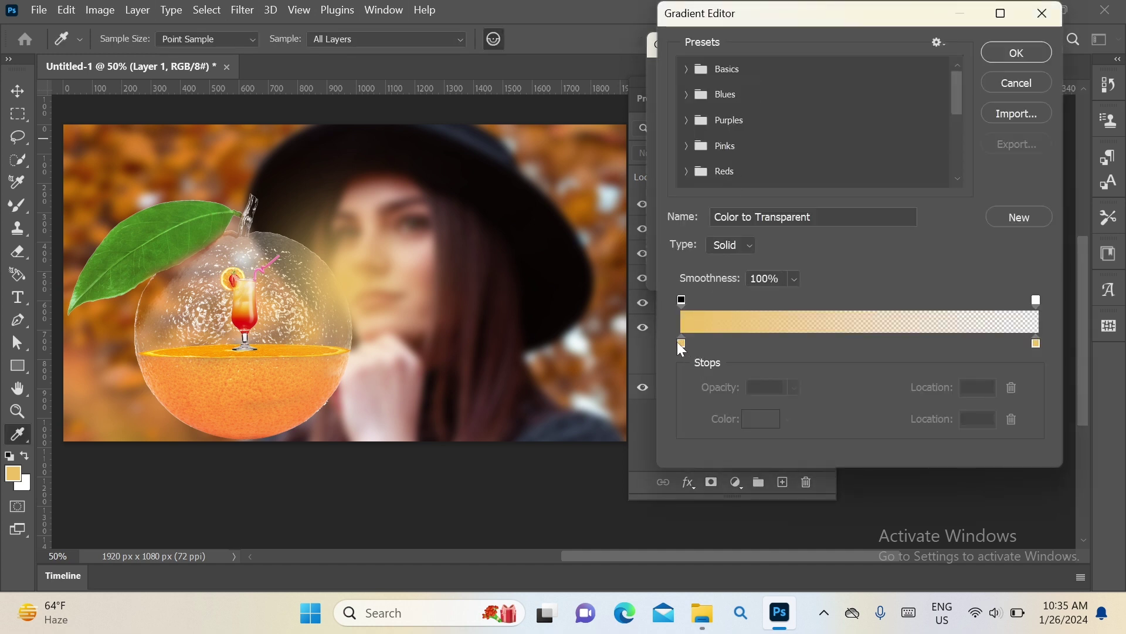
Step: Set the gradient stops to the sampled orange juice colour and a bright yellow, then confirm
{"action": "left_click", "coordinate": [681, 344]}
{"action": "left_click", "coordinate": [749, 422]}
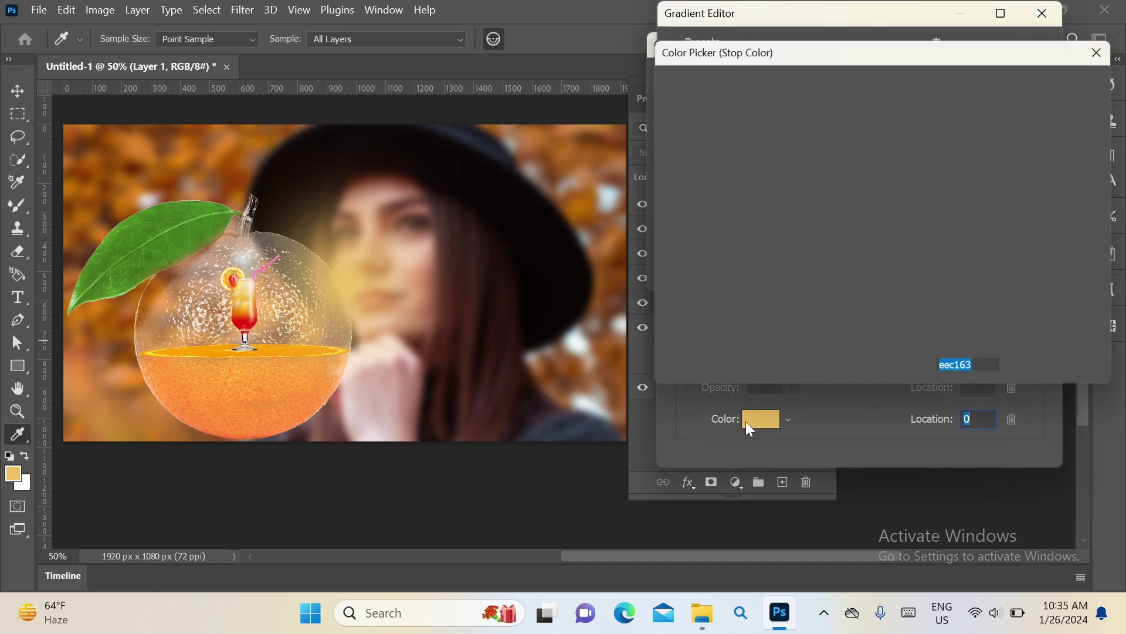
{"action": "left_click", "coordinate": [278, 382]}
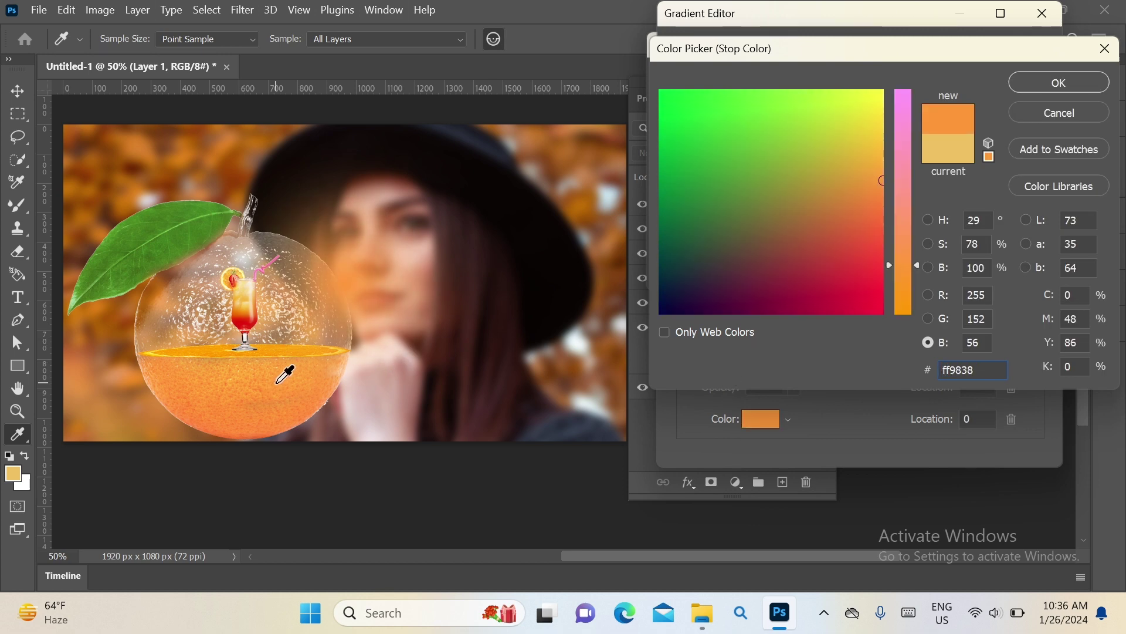
{"action": "left_click", "coordinate": [1045, 76]}
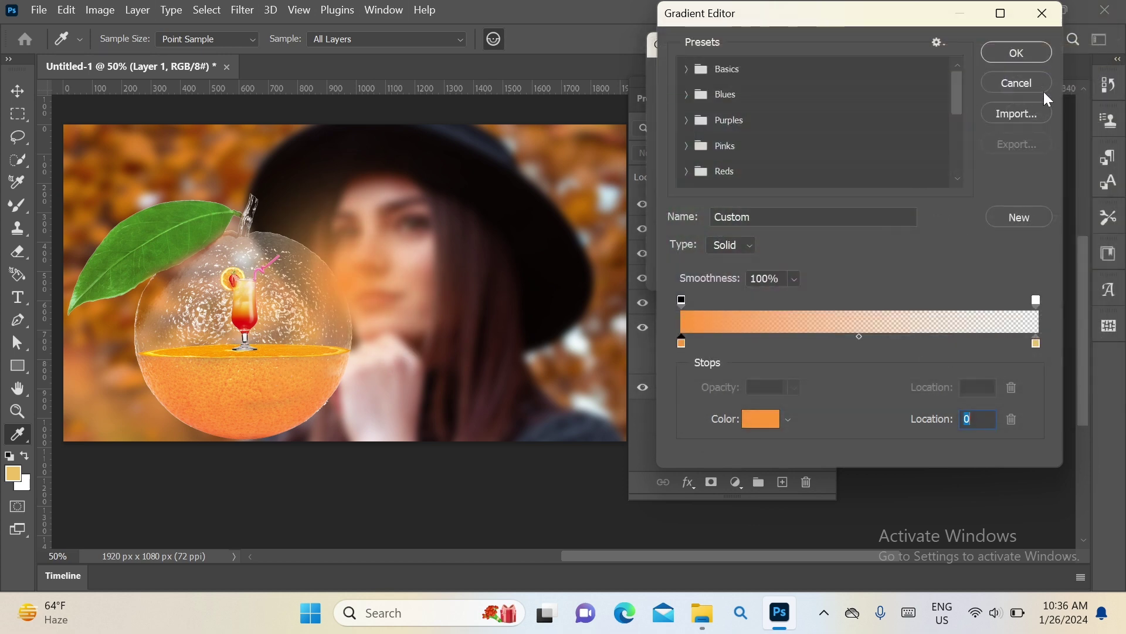
{"action": "left_click", "coordinate": [1036, 343]}
{"action": "left_click", "coordinate": [763, 420]}
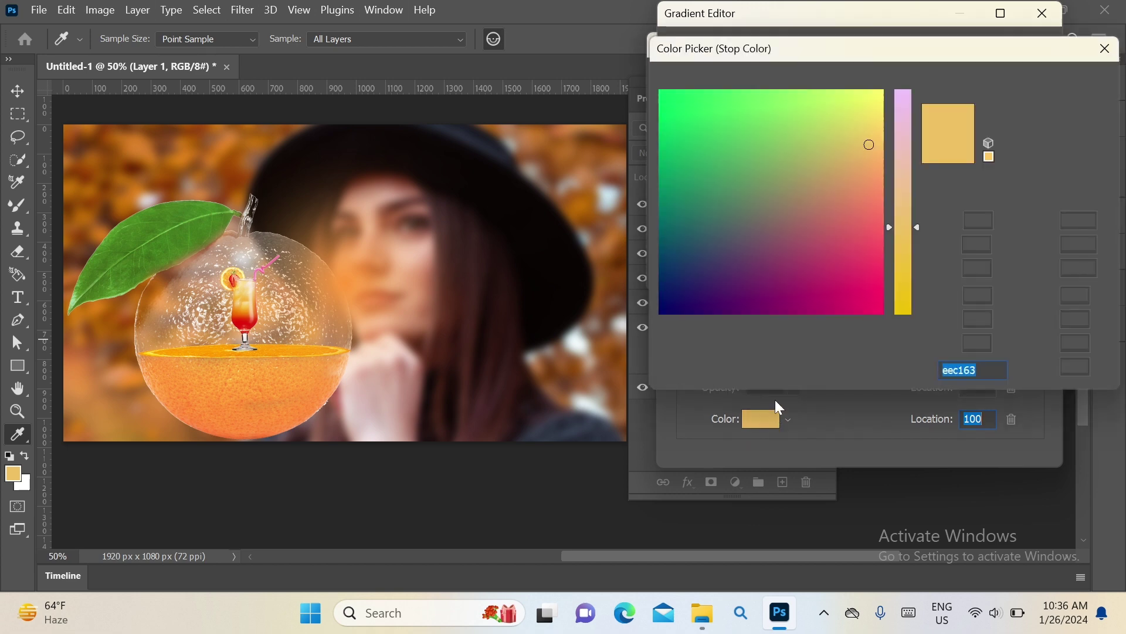
{"action": "left_click", "coordinate": [885, 93]}
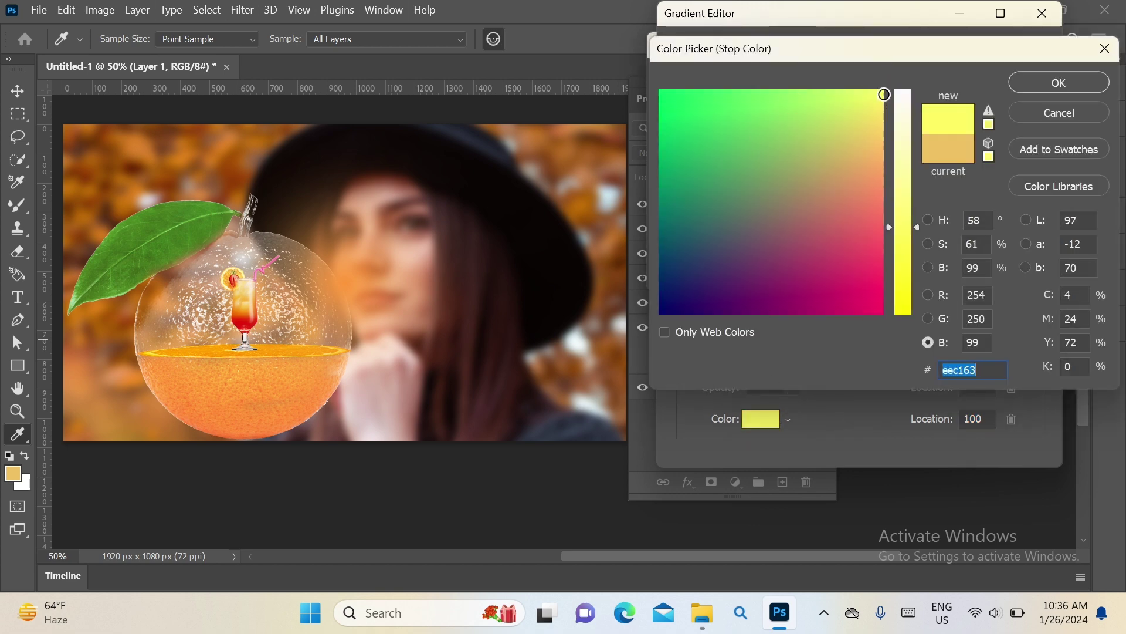
{"action": "key", "text": "Return"}
{"action": "key", "text": "Return"}
{"action": "left_click", "coordinate": [960, 77]}
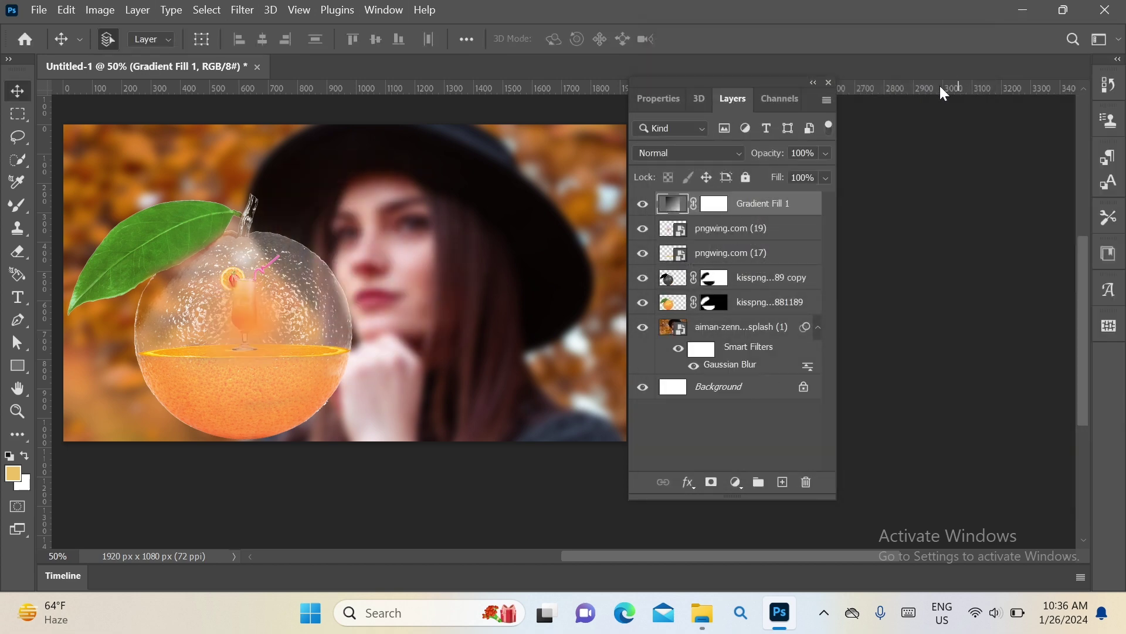
Step: Drag Gradient Fill 1 just below the pngwing.com (19) cocktail-glass layer
{"action": "left_click_drag", "start_coordinate": [758, 213], "coordinate": [757, 244]}
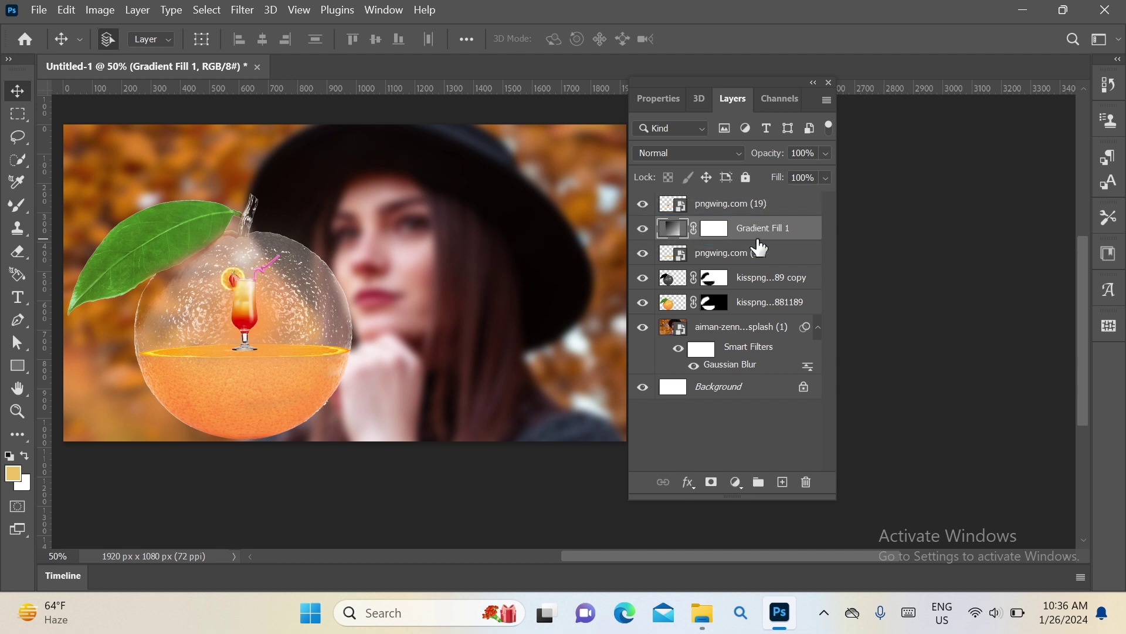